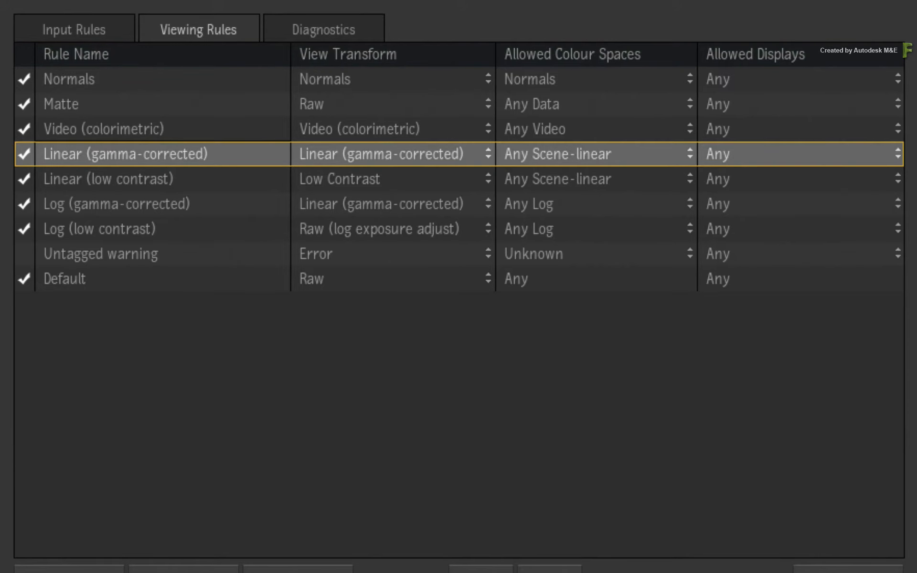
# Look at the Video (colorimetric) and Linear (low contrast) viewing rules, and close the preferences
pyautogui.click(76, 129)
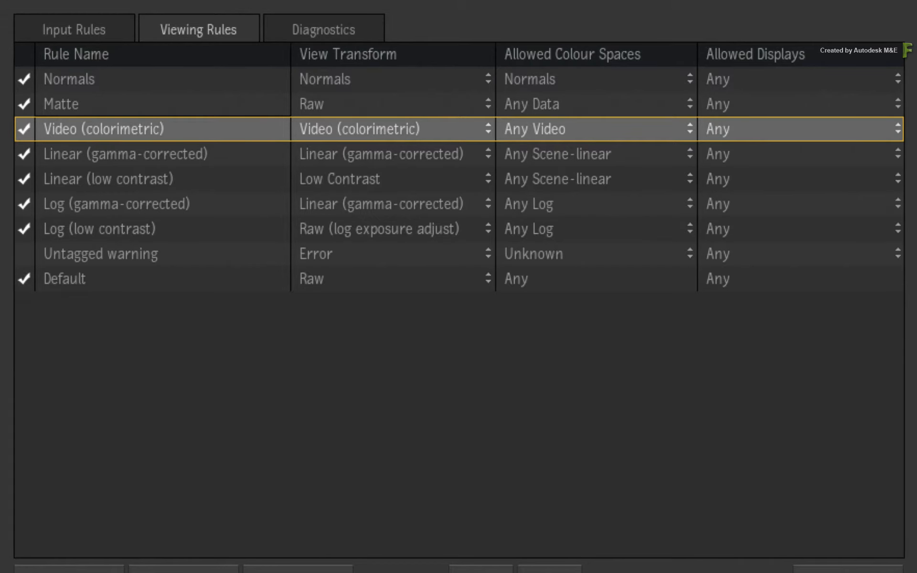
pyautogui.click(179, 179)
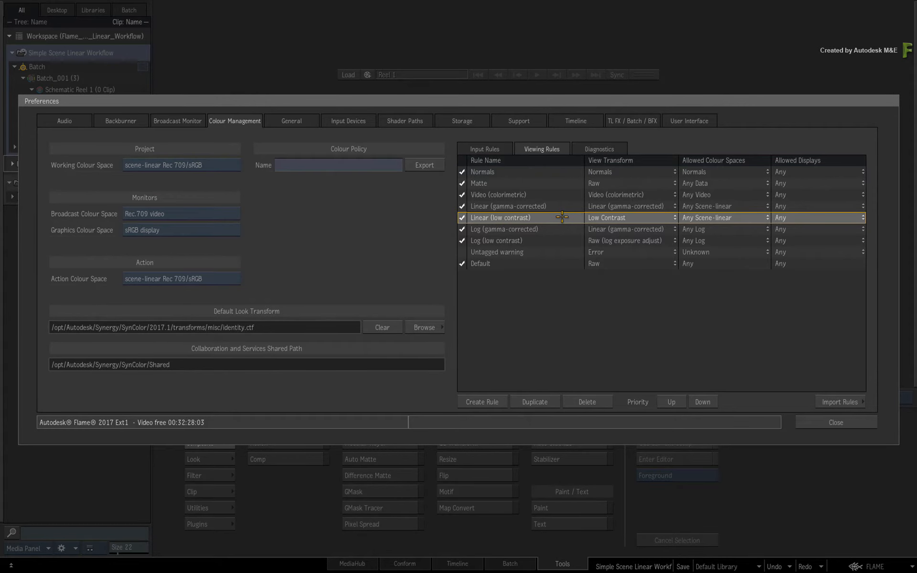
pyautogui.click(822, 421)
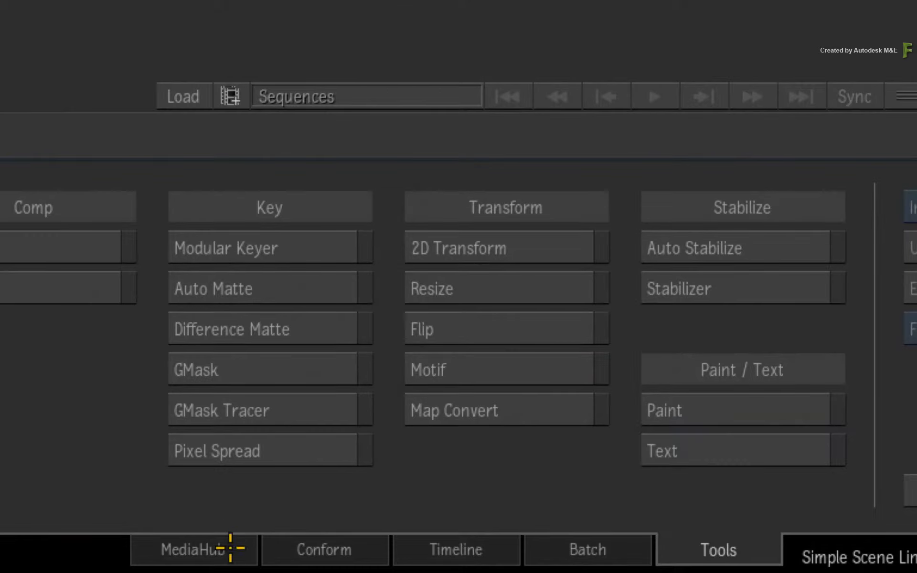
# Browse the media files in the bookmarked Colour_Management_2017x1 exercise folder
pyautogui.click(368, 562)
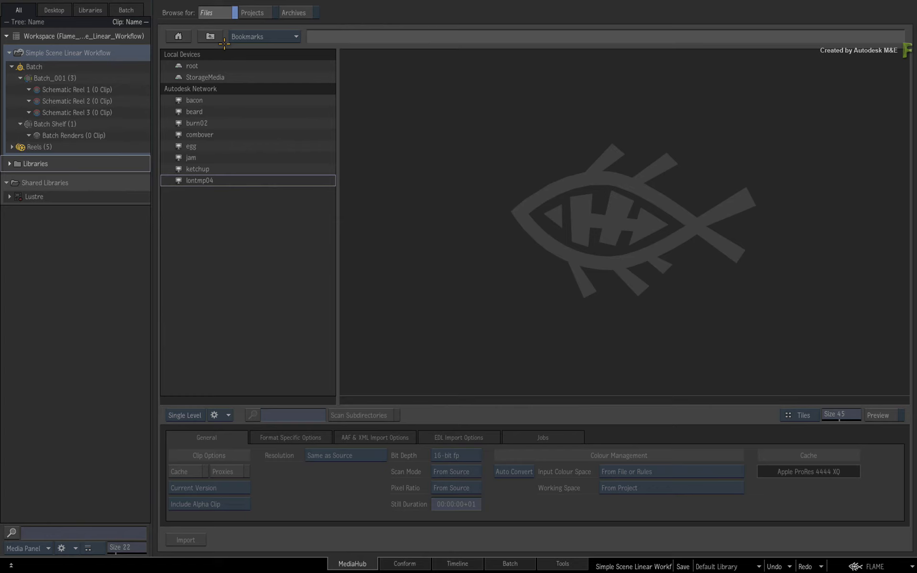
pyautogui.click(264, 36)
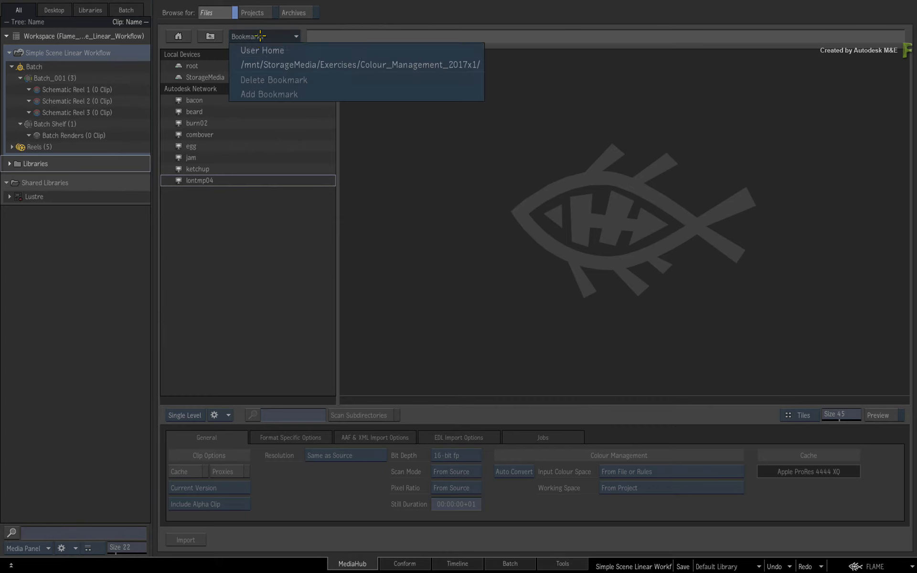
pyautogui.click(265, 65)
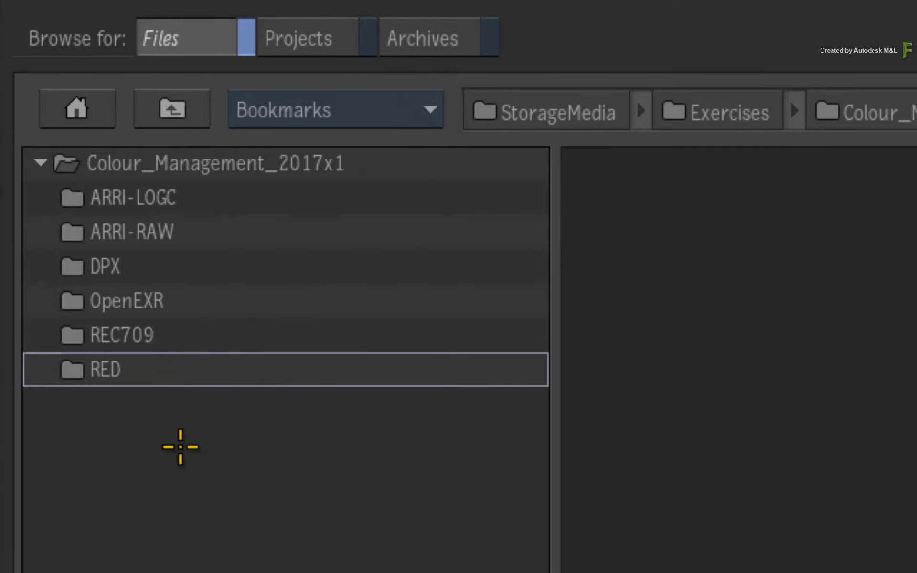
# Look through the folders for the available source formats: ARRI-LOGC, ARRI-RAW, DPX, OpenEXR, REC709 and RED
pyautogui.click(249, 202)
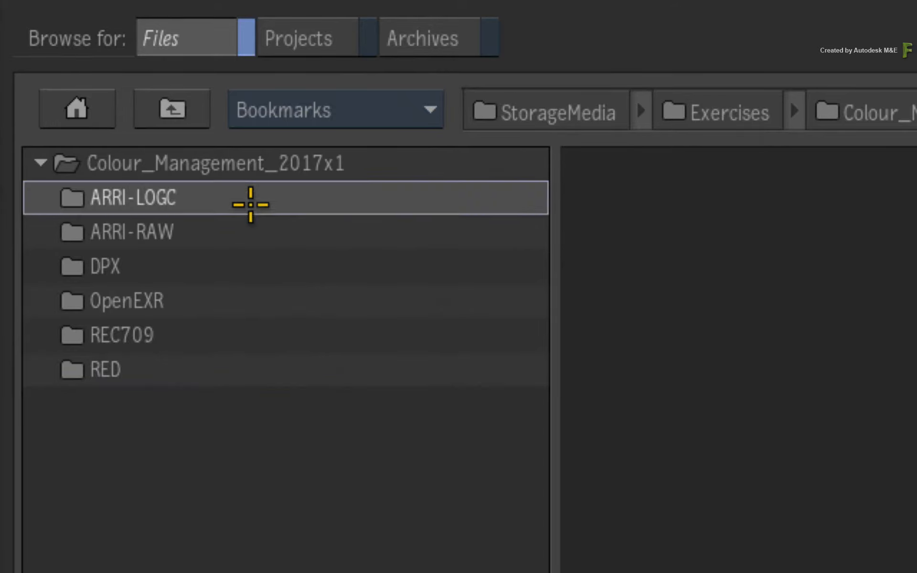
pyautogui.click(237, 227)
pyautogui.click(233, 266)
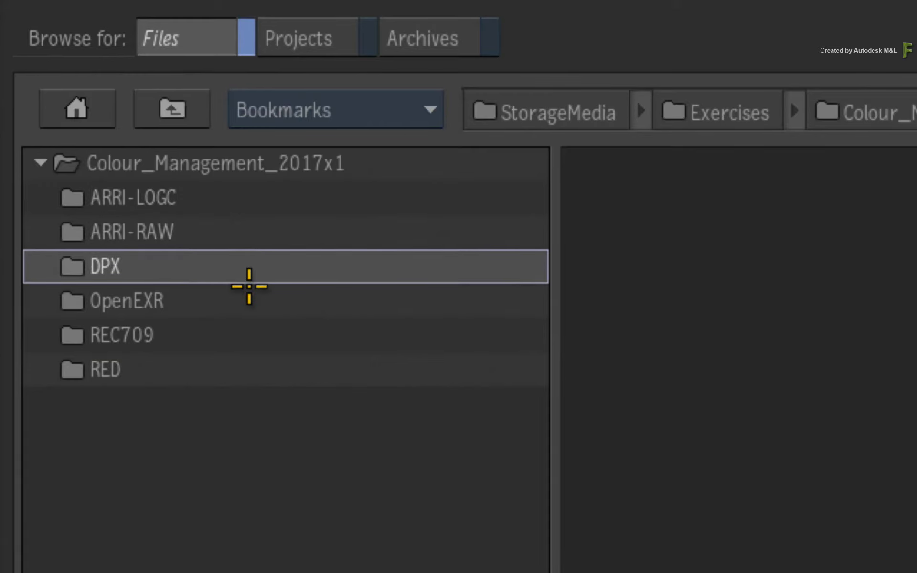
pyautogui.click(247, 300)
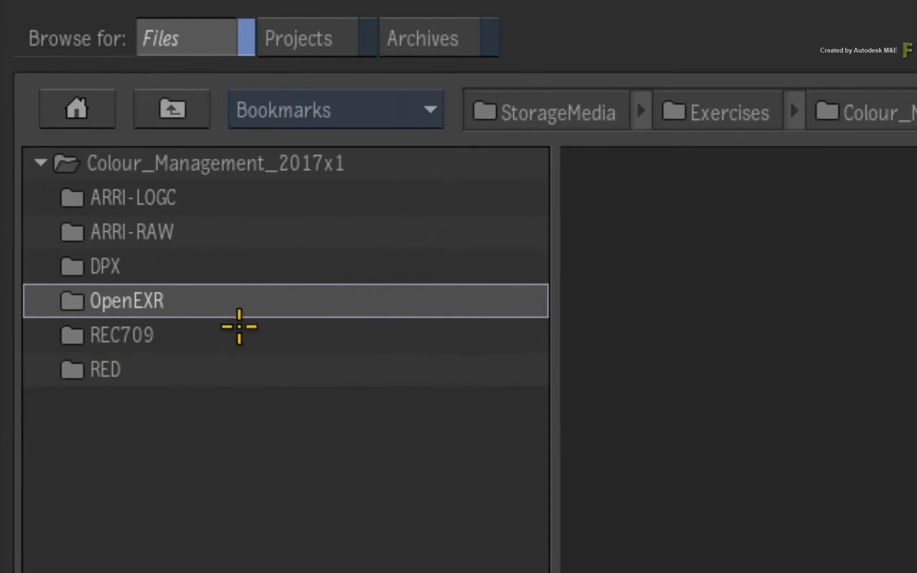
pyautogui.click(237, 337)
pyautogui.click(227, 365)
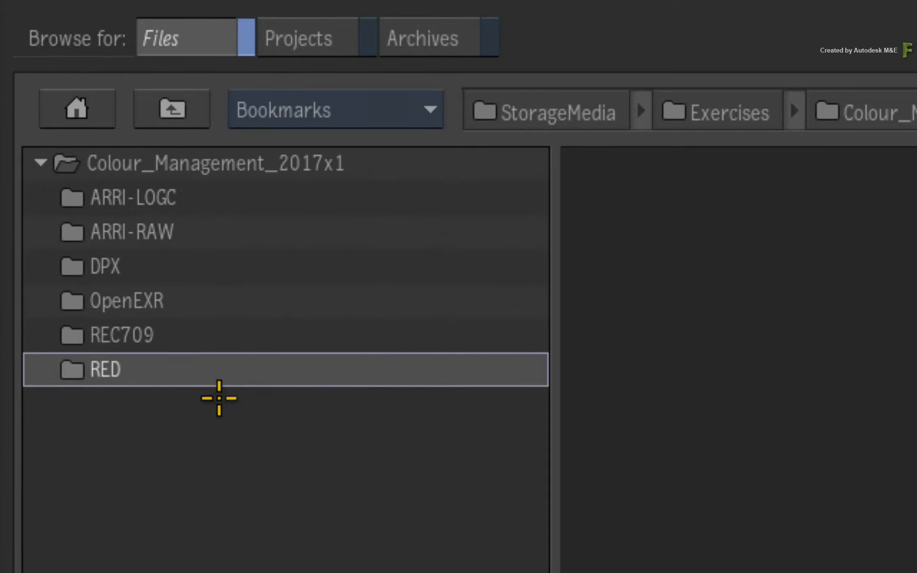
pyautogui.click(250, 333)
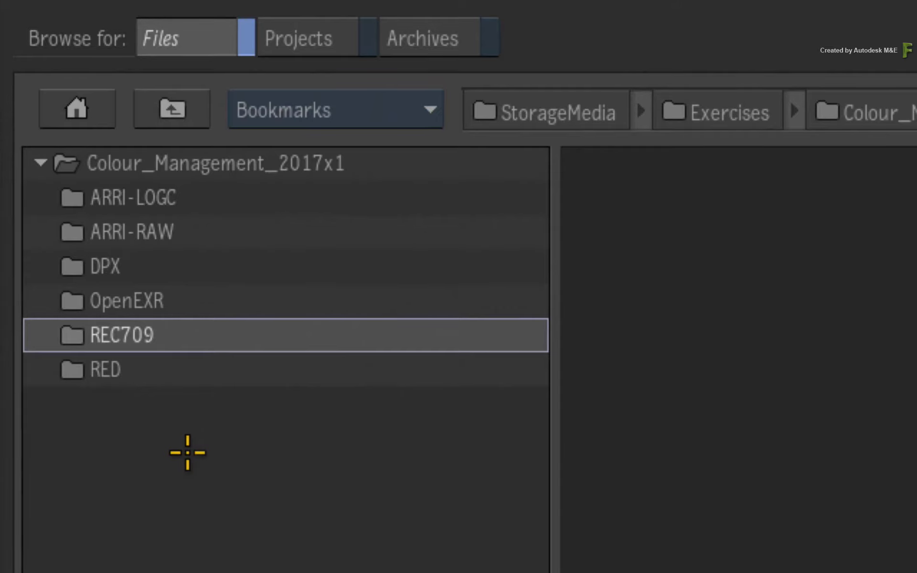
pyautogui.click(212, 303)
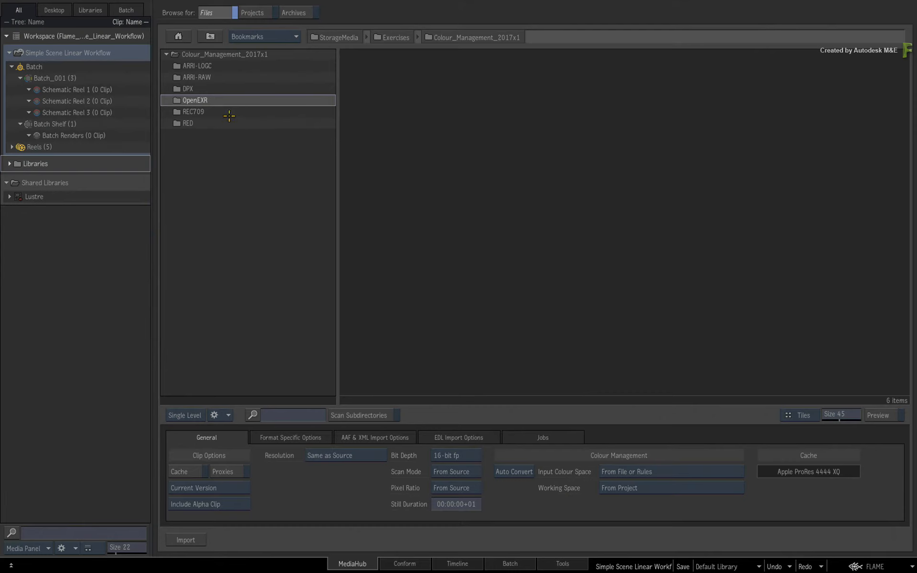
# Import the MVI_0201 clip from the REC709 folder into Schematic Reel 1 of Batch_001
pyautogui.click(230, 113)
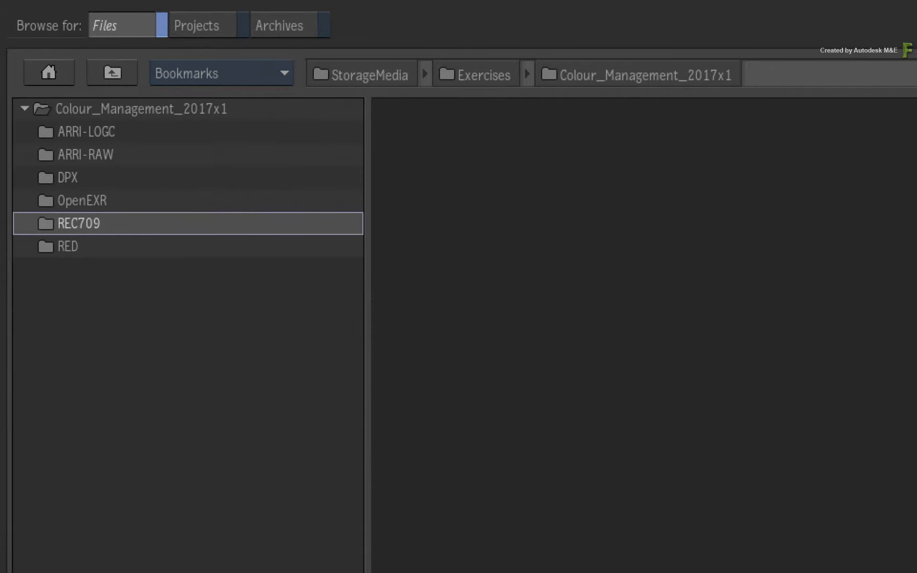
pyautogui.doubleClick(133, 223)
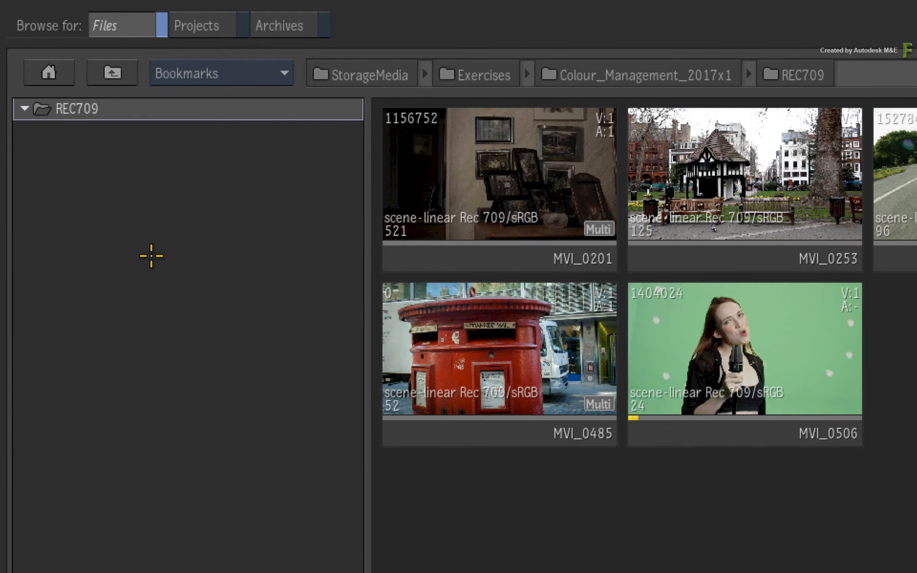
pyautogui.click(468, 179)
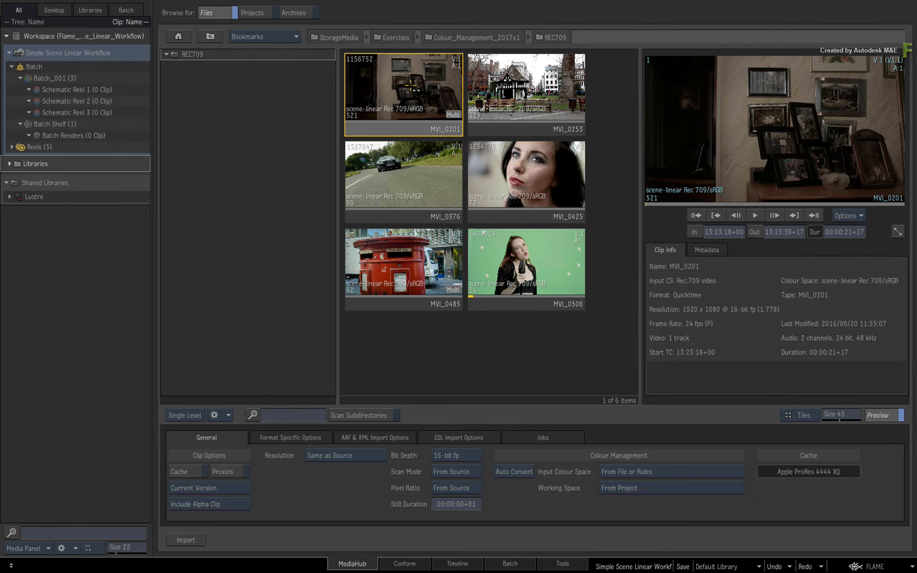
pyautogui.moveTo(411, 87); pyautogui.dragTo(84, 90)
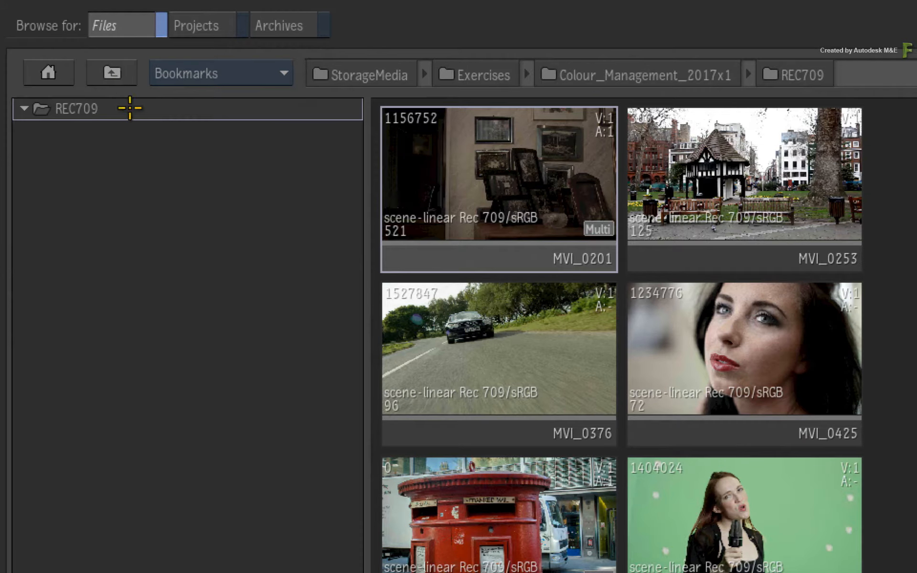
# Go back to the parent folder and open OpenEXR, FLC_Boom, Scene-Linear
pyautogui.click(210, 36)
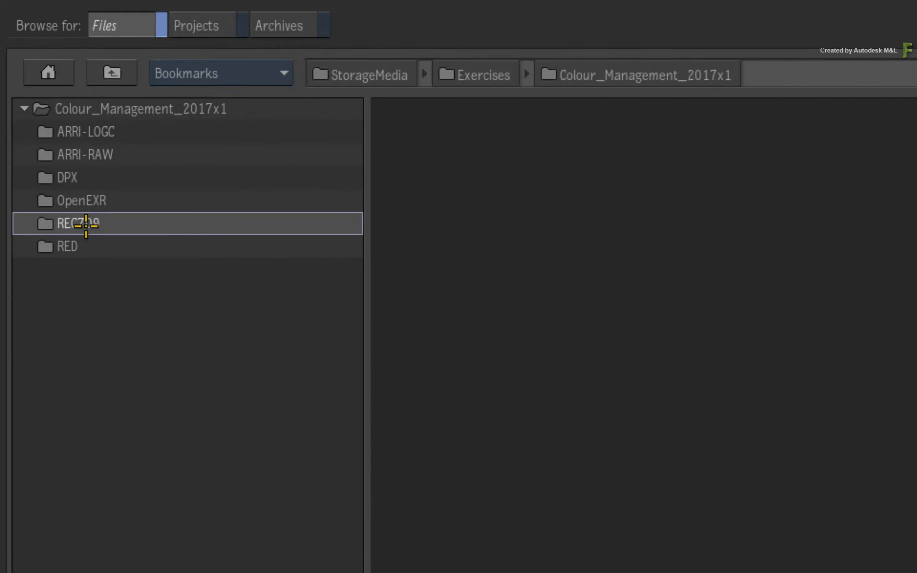
pyautogui.doubleClick(96, 200)
pyautogui.doubleClick(134, 131)
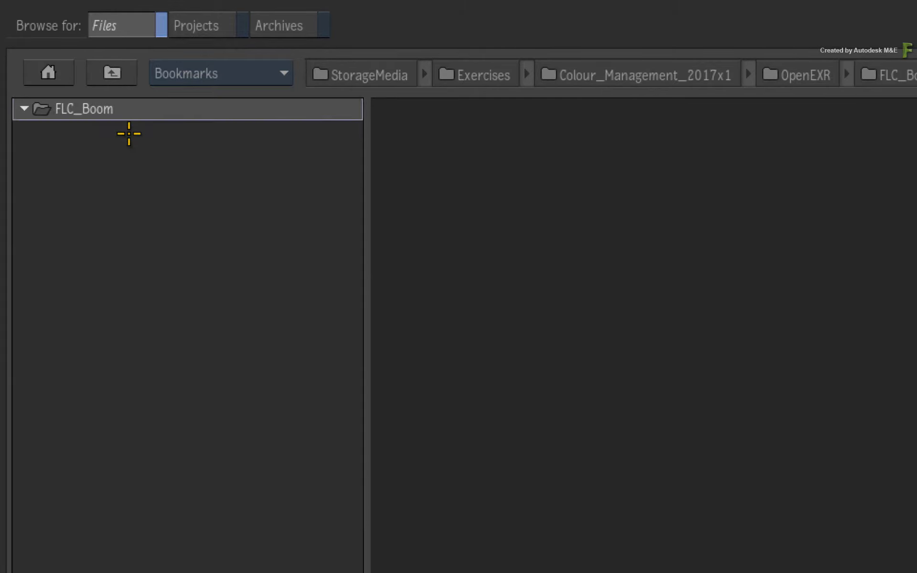
pyautogui.doubleClick(137, 153)
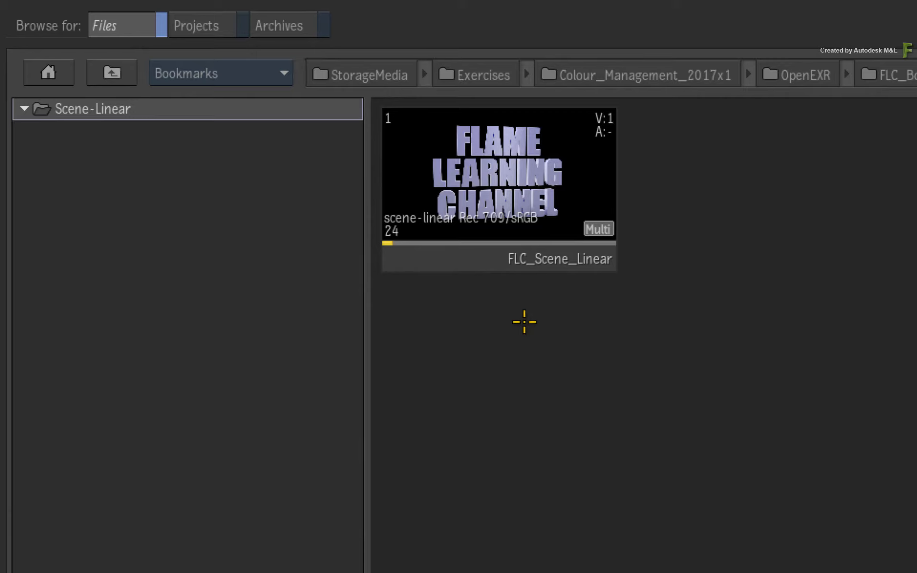
# Examine the channels inside the FLC_Scene_Linear multi-channel clip and import the clip into Schematic Reel 1
pyautogui.click(497, 195)
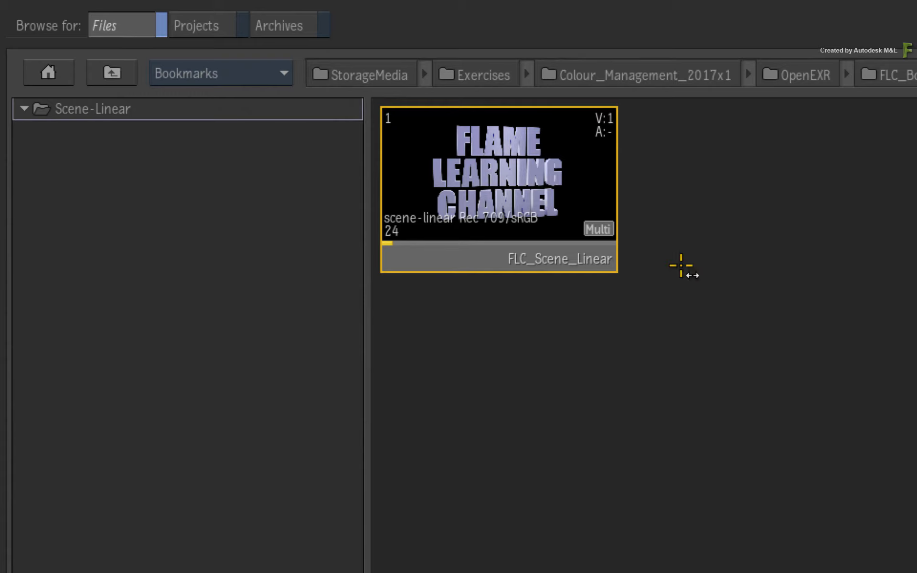
pyautogui.click(598, 229)
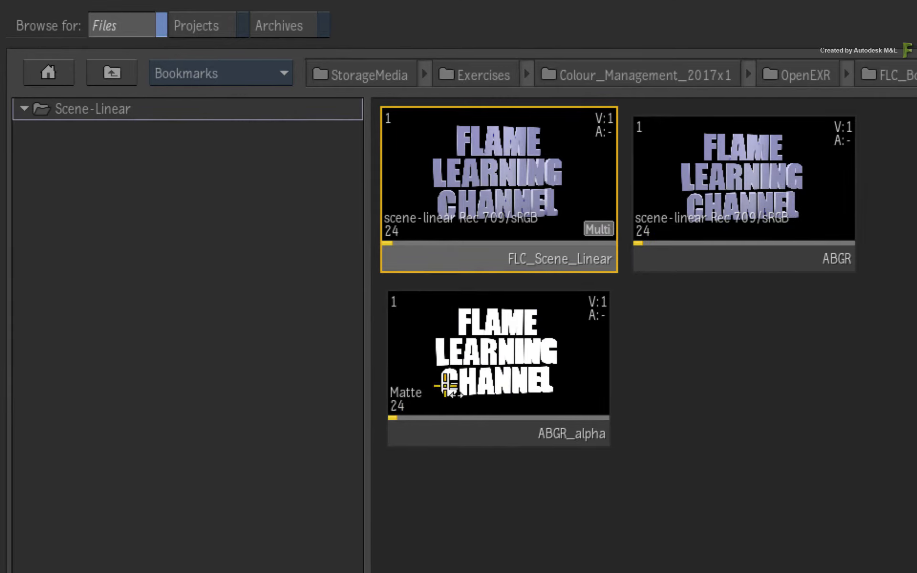
pyautogui.click(598, 229)
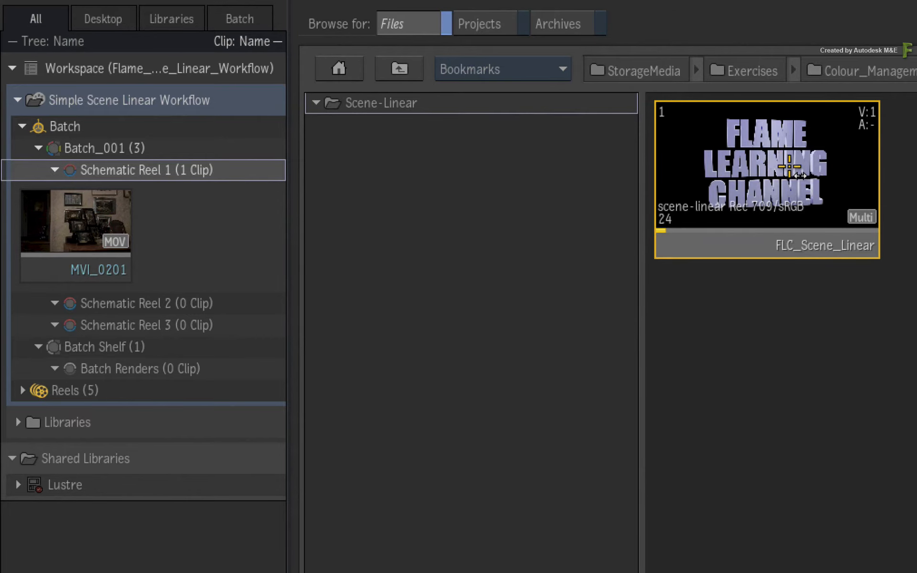
pyautogui.moveTo(779, 164); pyautogui.dragTo(215, 177)
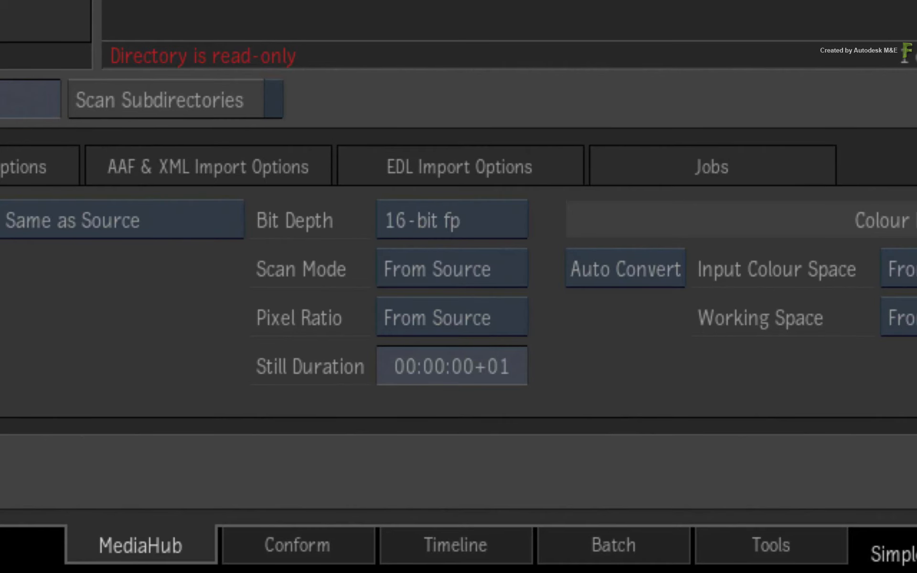
# Move the ABGR_alpha clip further below the ABGR clip in the Batch schematic
pyautogui.click(572, 527)
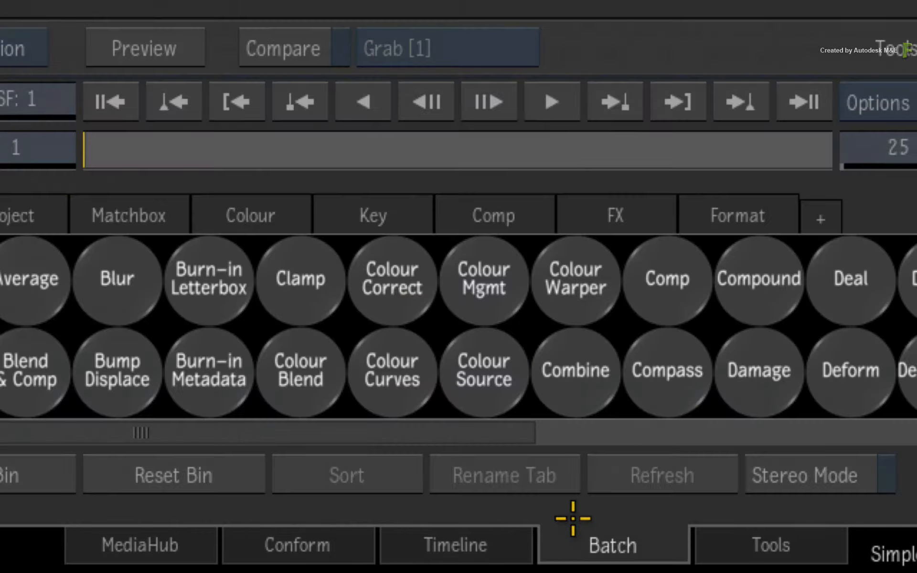
pyautogui.moveTo(530, 220); pyautogui.dragTo(531, 285)
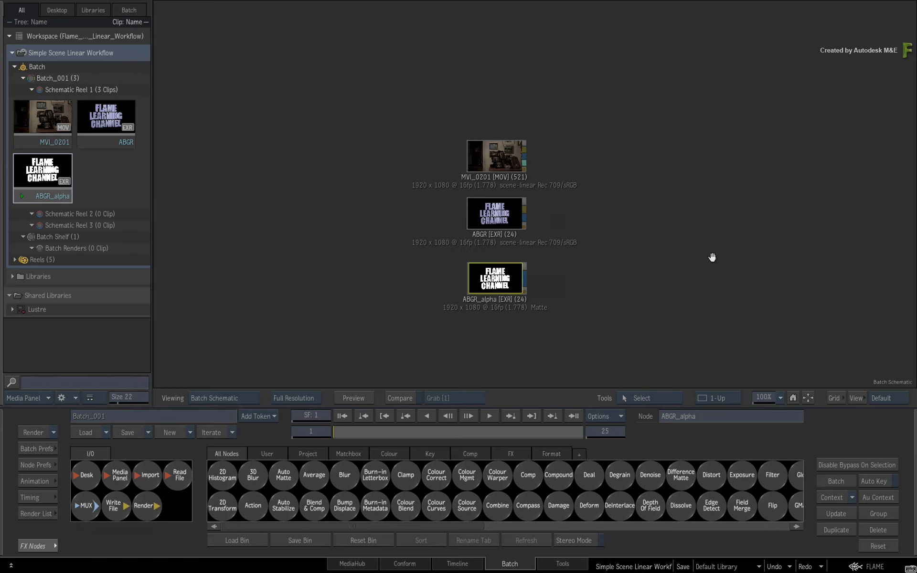
pyautogui.moveTo(712, 258); pyautogui.dragTo(492, 205)
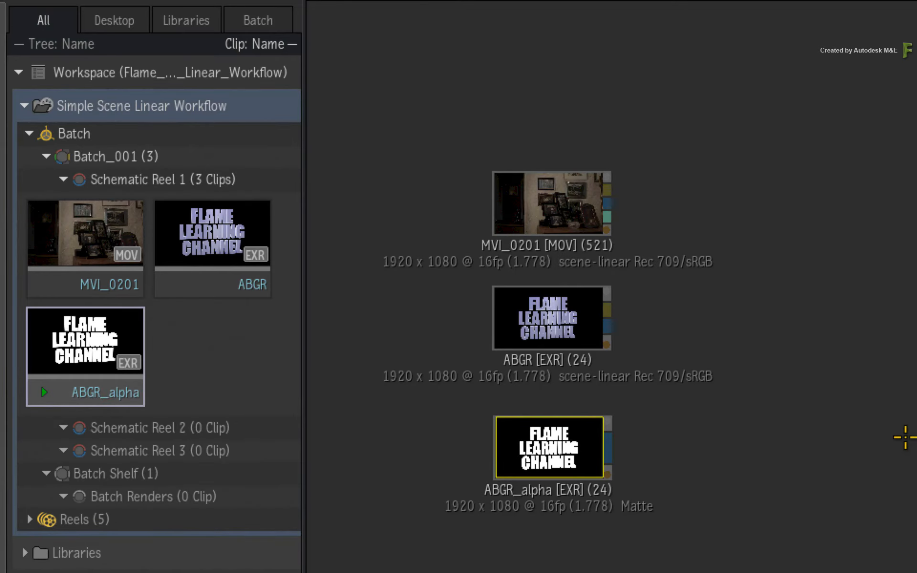
# Examine the Pre-Processing options of the MVI_0201 clip in the timeline, and return to the Batch schematic
pyautogui.click(537, 215)
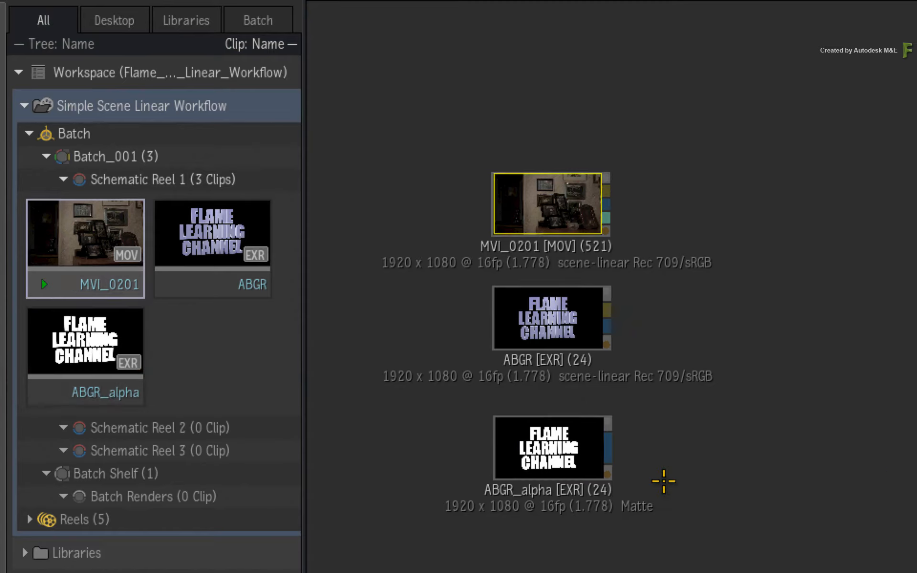
pyautogui.click(769, 554)
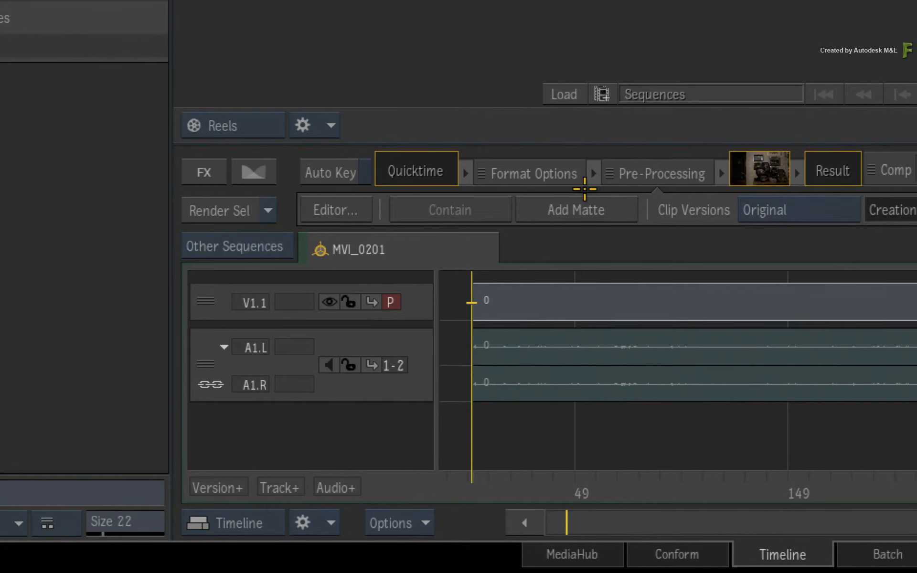
pyautogui.click(657, 177)
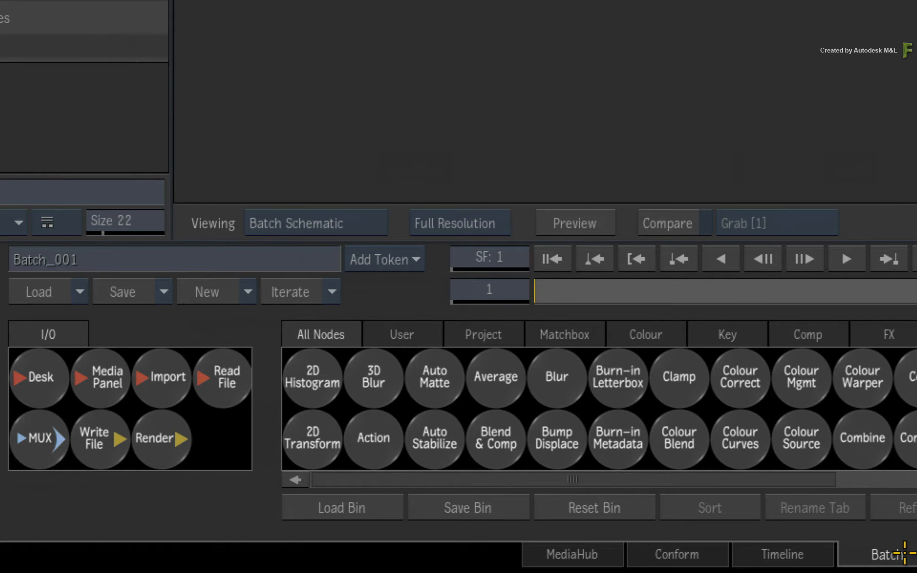
pyautogui.click(888, 554)
# Add a Colour Mgmt node beside the MVI_0201 clip in the schematic and remove it
pyautogui.moveTo(801, 383); pyautogui.dragTo(414, 118)
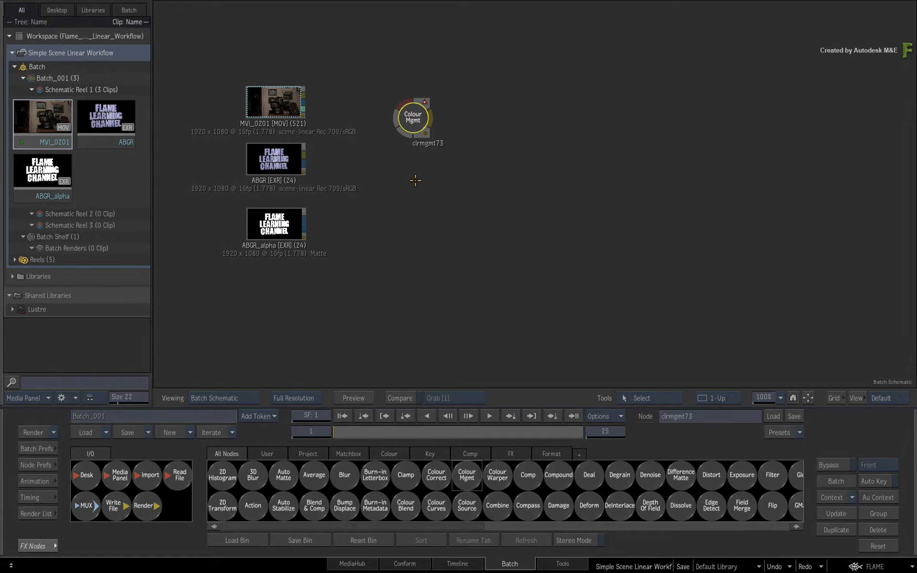
pyautogui.moveTo(416, 123); pyautogui.dragTo(423, 571)
# View the MVI_0201 clip with the Linear (gamma-corrected) viewing rule, and view the ABGR clip
pyautogui.doubleClick(271, 104)
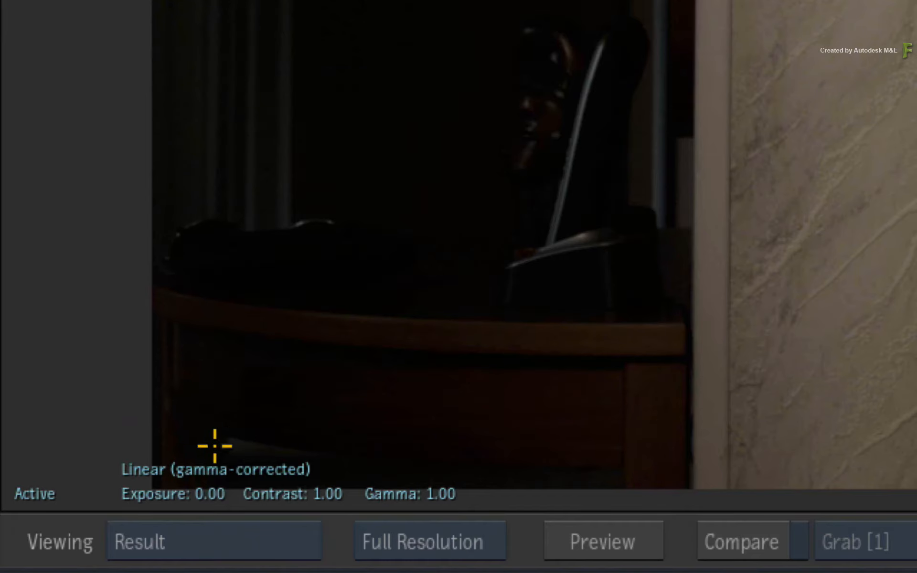
pyautogui.click(260, 464)
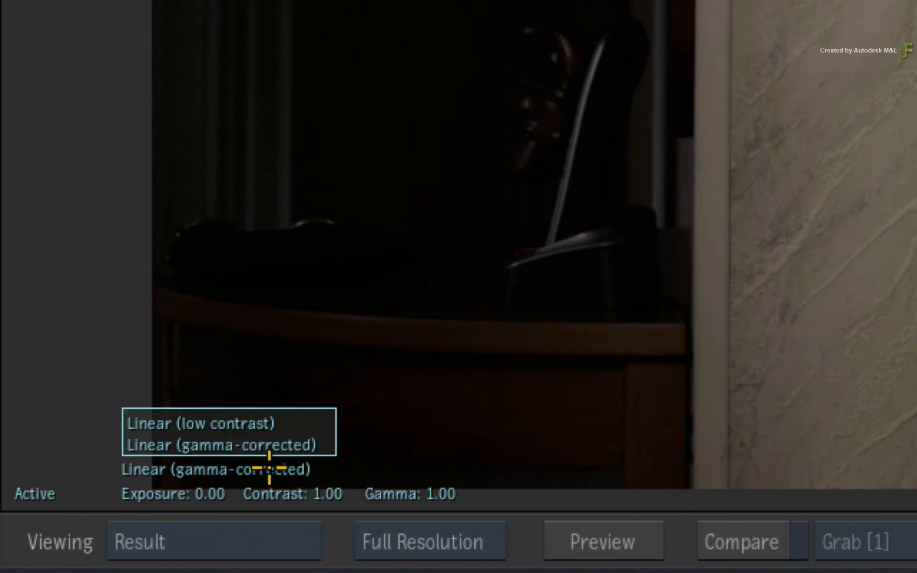
pyautogui.click(293, 440)
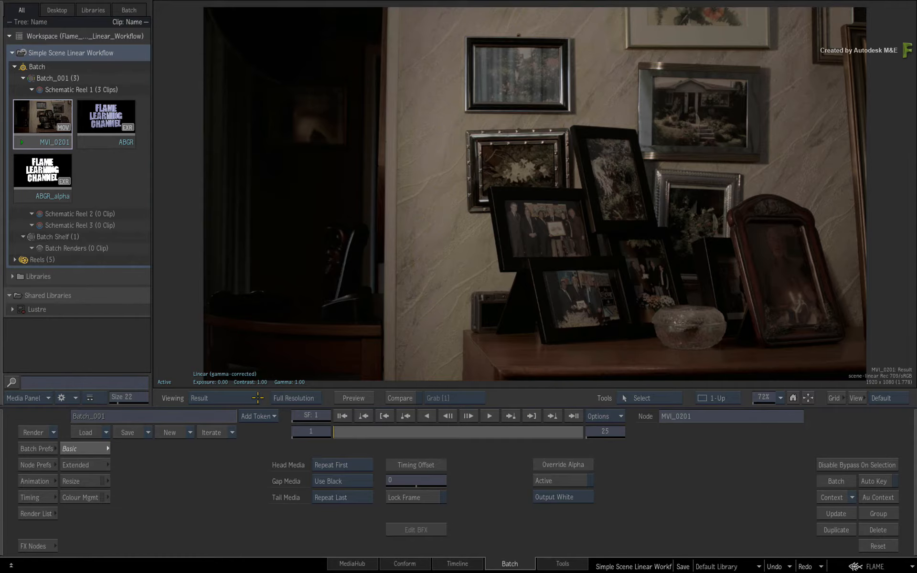
pyautogui.press('Escape')
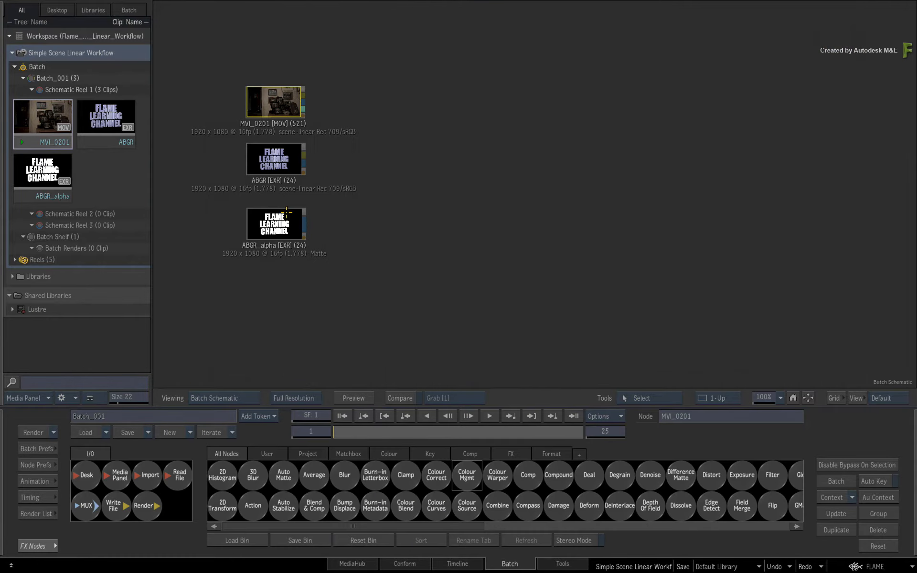
pyautogui.doubleClick(268, 159)
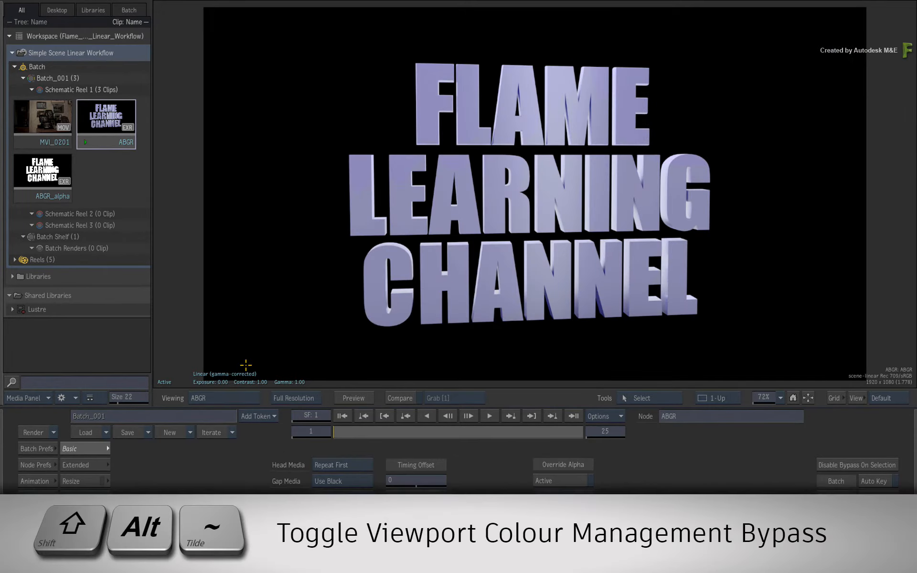
# Compare the ABGR clip with viewport colour management bypassed and active
pyautogui.hotkey('alt', 'shift', '`')
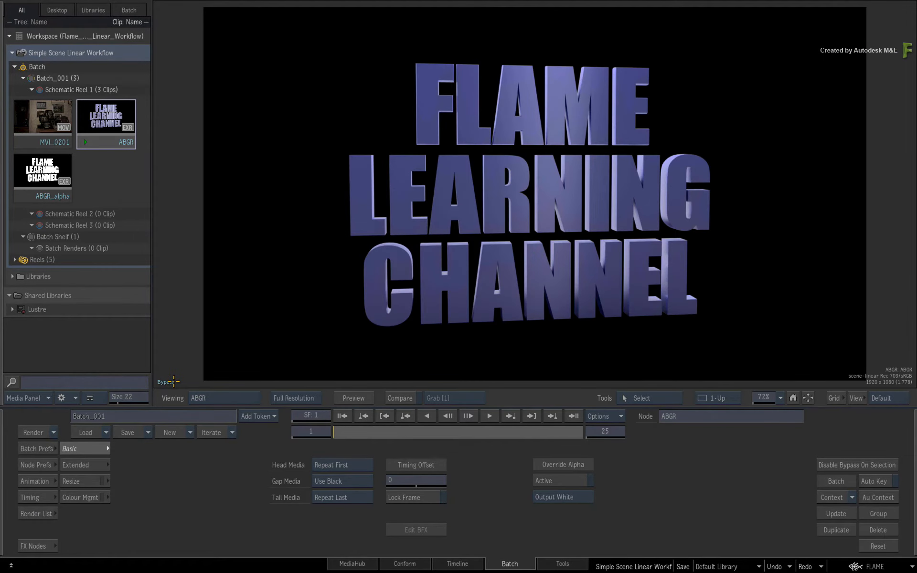
pyautogui.hotkey('alt', 'shift', '`')
pyautogui.hotkey('alt', 'shift', '`')
pyautogui.hotkey('alt', 'shift', '`')
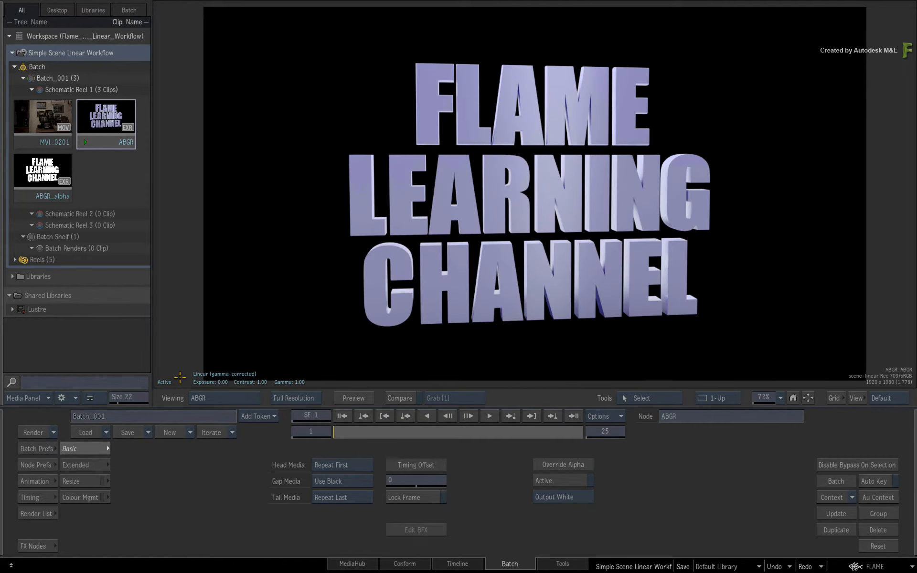
pyautogui.hotkey('alt', 'shift', '`')
pyautogui.hotkey('alt', 'shift', '`')
# Hide the media panel, return to the Batch schematic and view the ABGR_alpha clip
pyautogui.moveTo(1, 386)
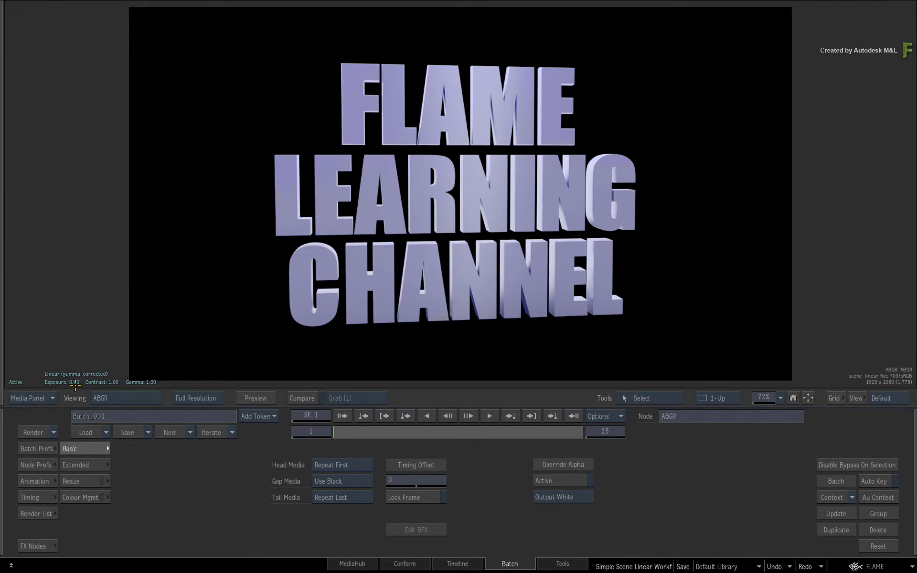
pyautogui.press('Tab')
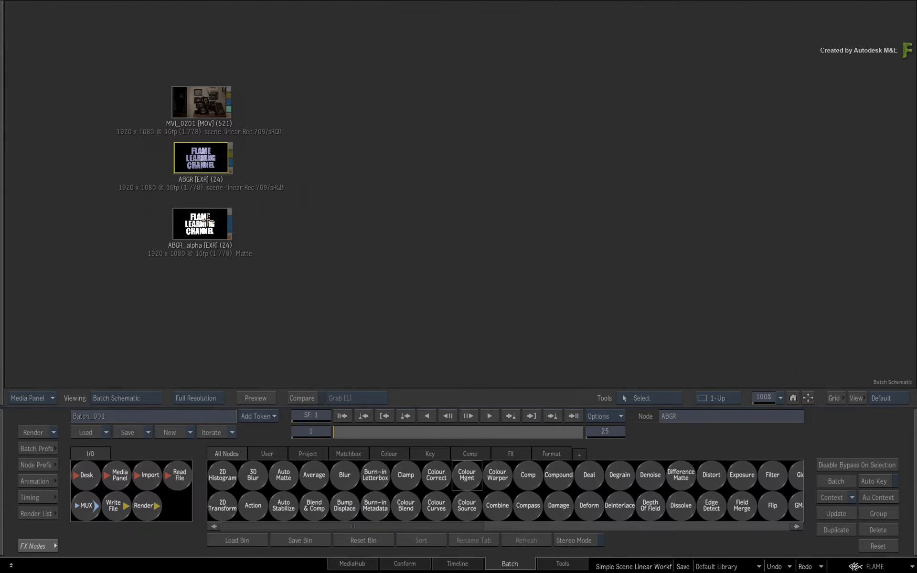
pyautogui.doubleClick(207, 221)
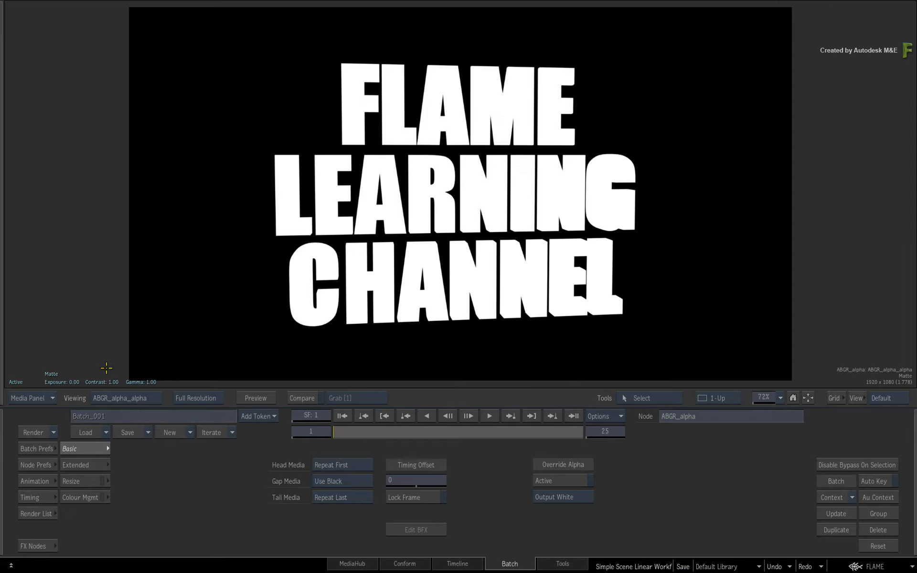
# Add a Keyer RGB node to the Batch schematic with the ABGR clip feeding its front input
pyautogui.moveTo(2, 473)
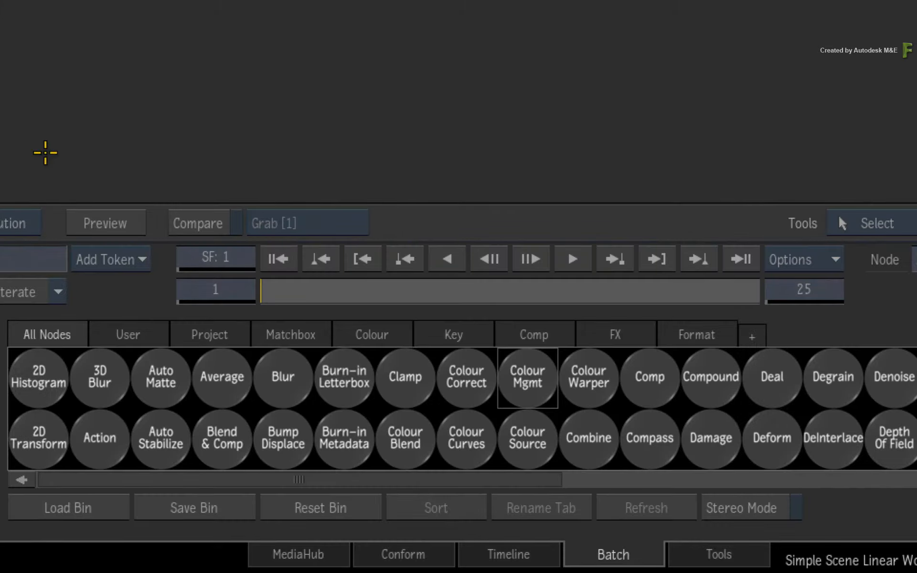
pyautogui.press('k')
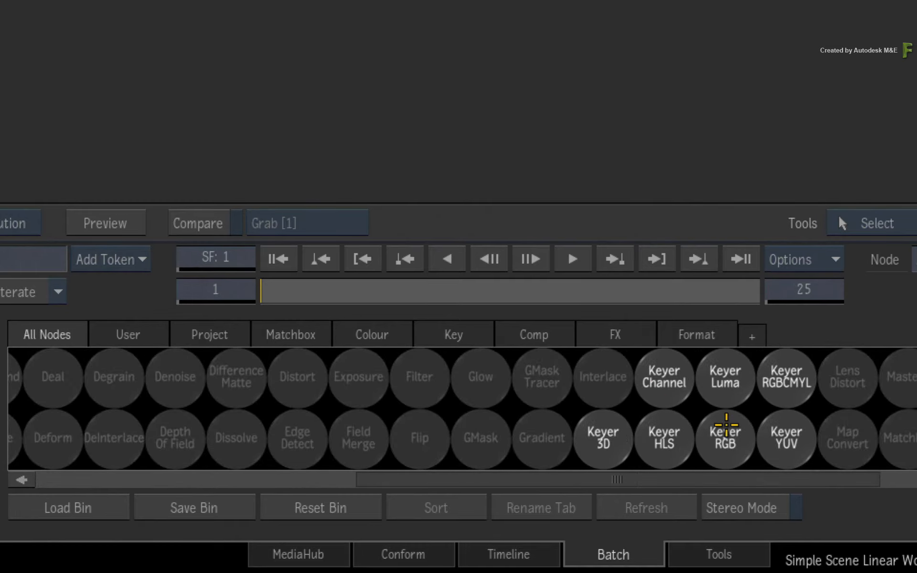
pyautogui.moveTo(727, 436); pyautogui.dragTo(704, 118)
pyautogui.moveTo(831, 343); pyautogui.dragTo(469, 265)
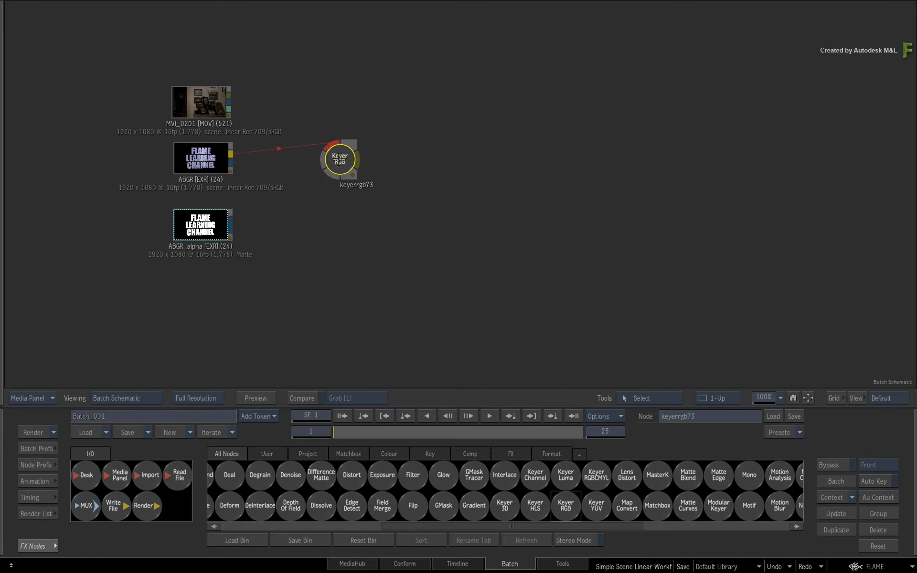
# Check the Keyer RGB node's Image Type options, keep Auto, and remove the node from the schematic
pyautogui.doubleClick(309, 167)
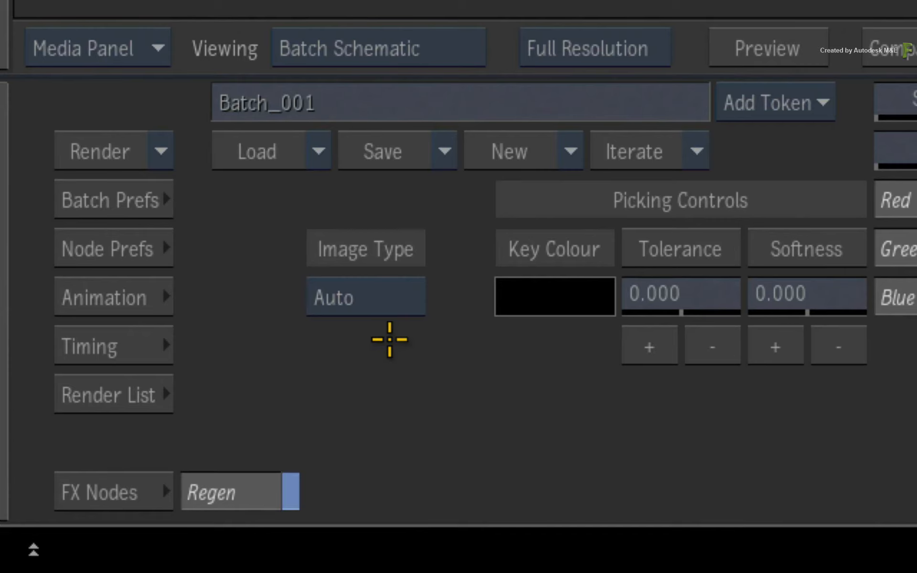
pyautogui.click(389, 309)
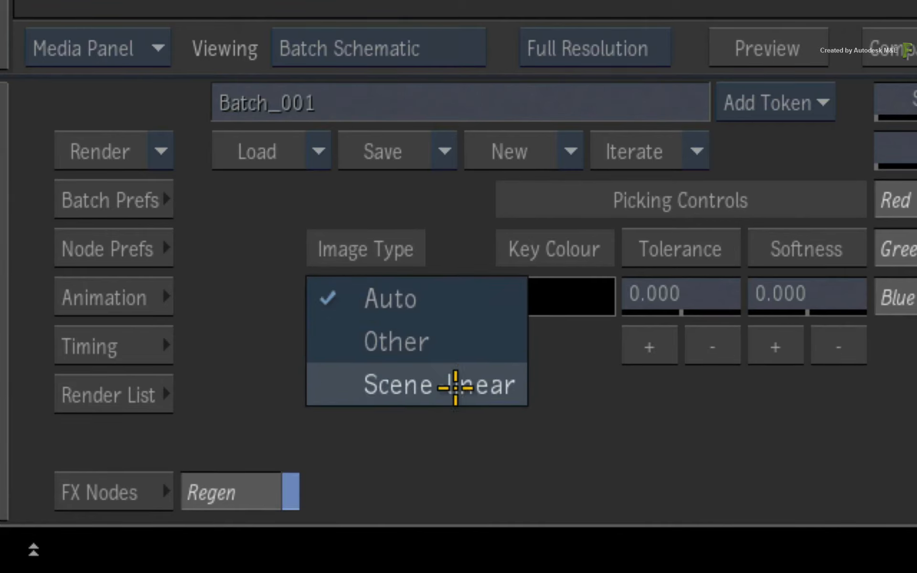
pyautogui.click(483, 294)
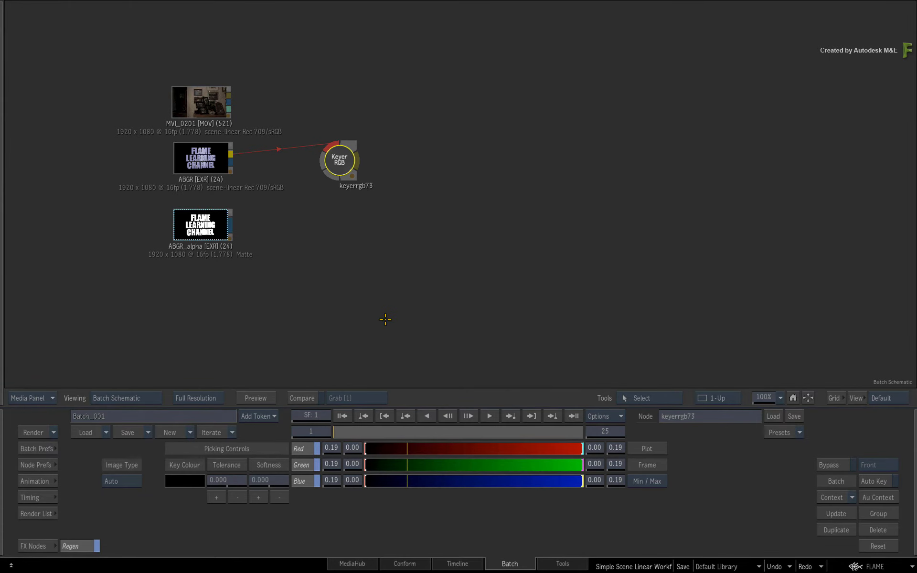
pyautogui.click(35, 546)
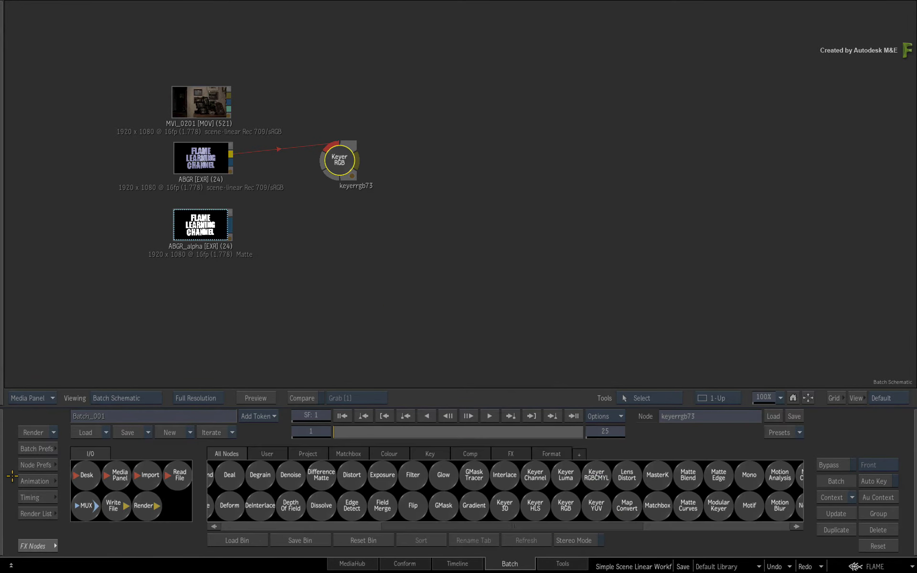
pyautogui.moveTo(341, 163); pyautogui.dragTo(363, 569)
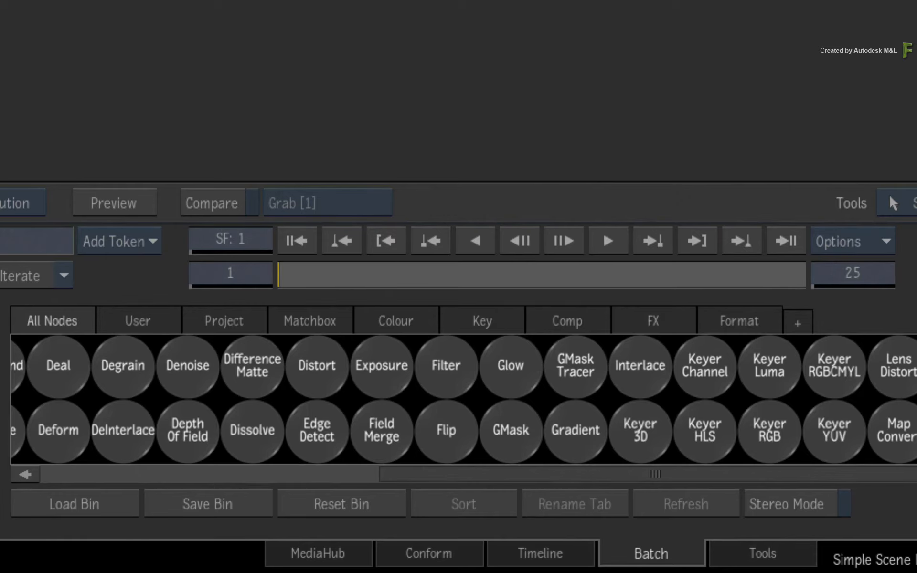
# Add the saved scene_linear Action setup to the Batch schematic, to the right of the clips
pyautogui.press('a')
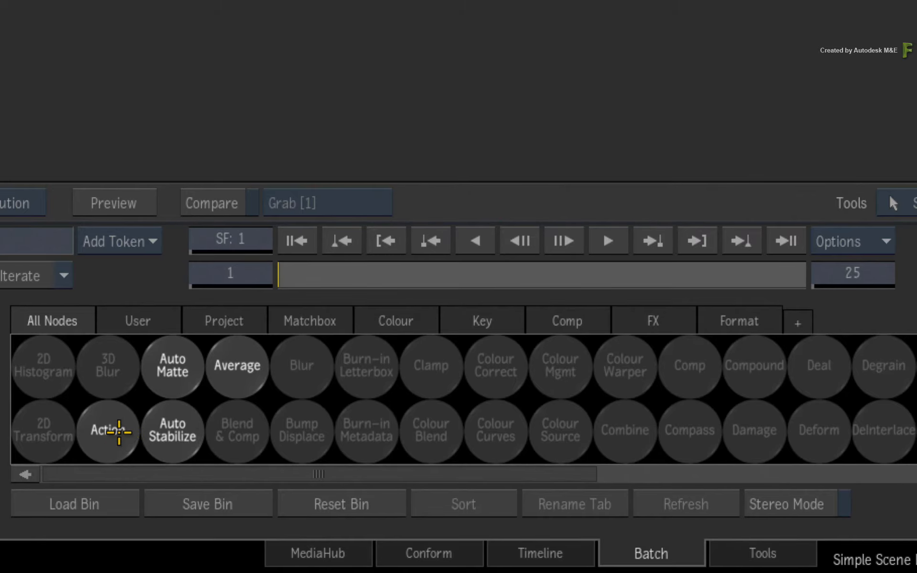
pyautogui.click(235, 320)
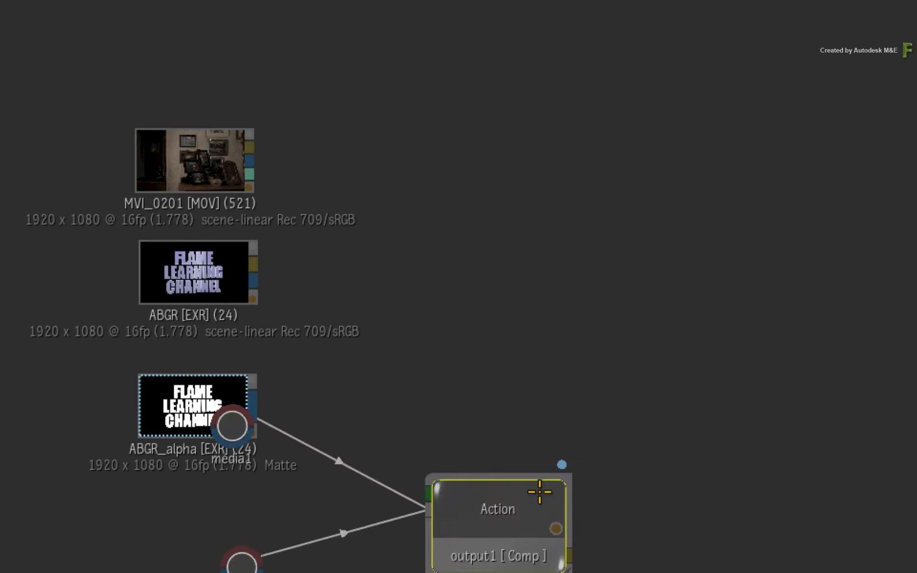
pyautogui.moveTo(540, 492); pyautogui.dragTo(708, 332)
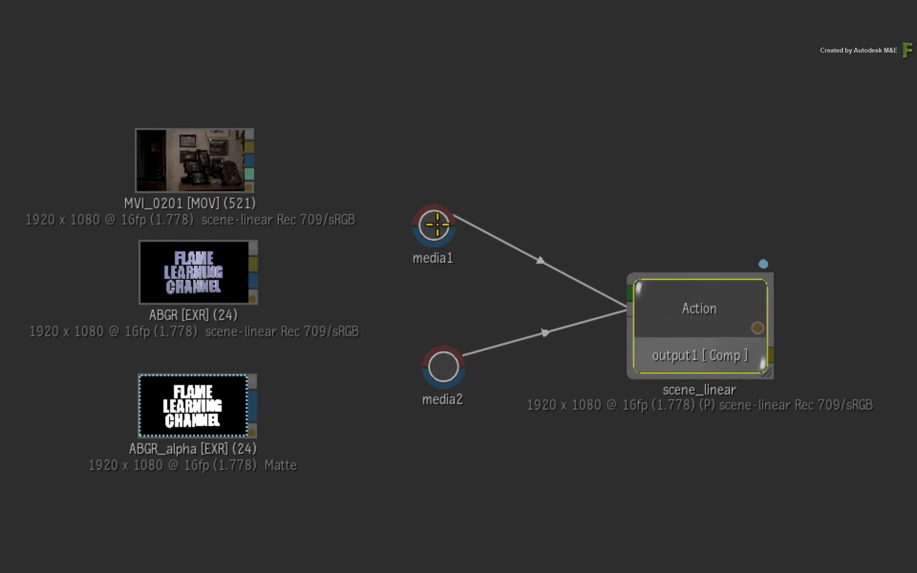
# Connect MVI_0201 to media1's front input, and ABGR and ABGR_alpha to media2's front and matte inputs, with the Action node spaced further right
pyautogui.moveTo(436, 225); pyautogui.dragTo(286, 162)
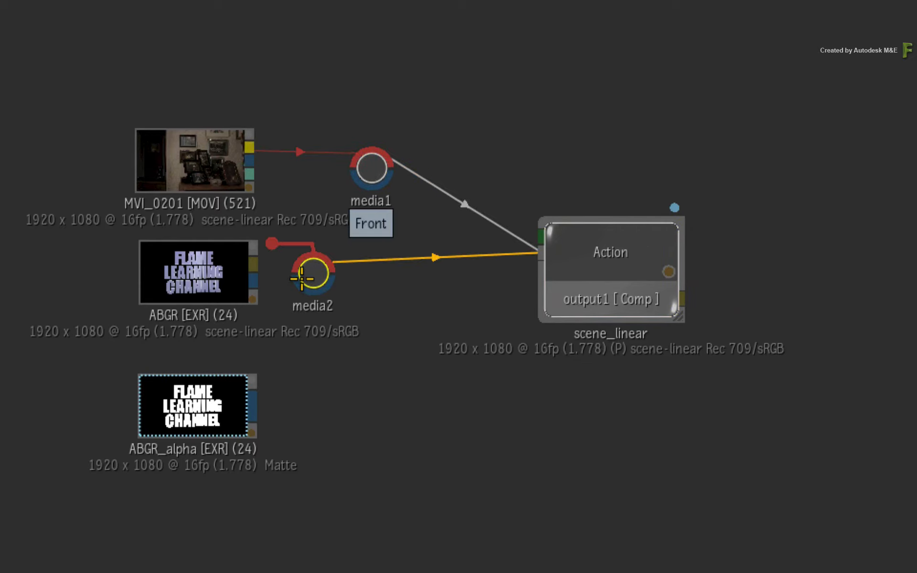
pyautogui.moveTo(301, 278); pyautogui.dragTo(358, 370)
pyautogui.moveTo(607, 252); pyautogui.dragTo(706, 265)
pyautogui.click(686, 155)
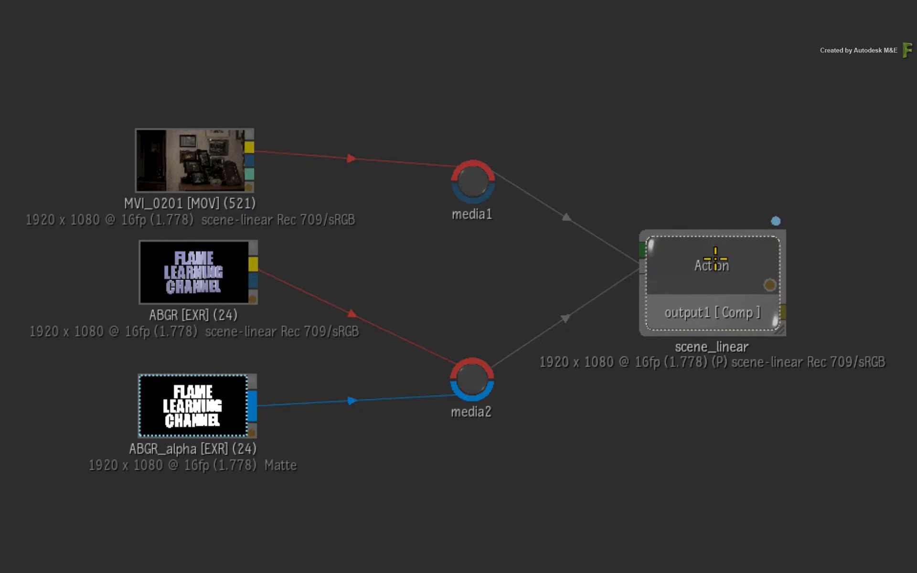
pyautogui.moveTo(706, 251); pyautogui.dragTo(704, 252)
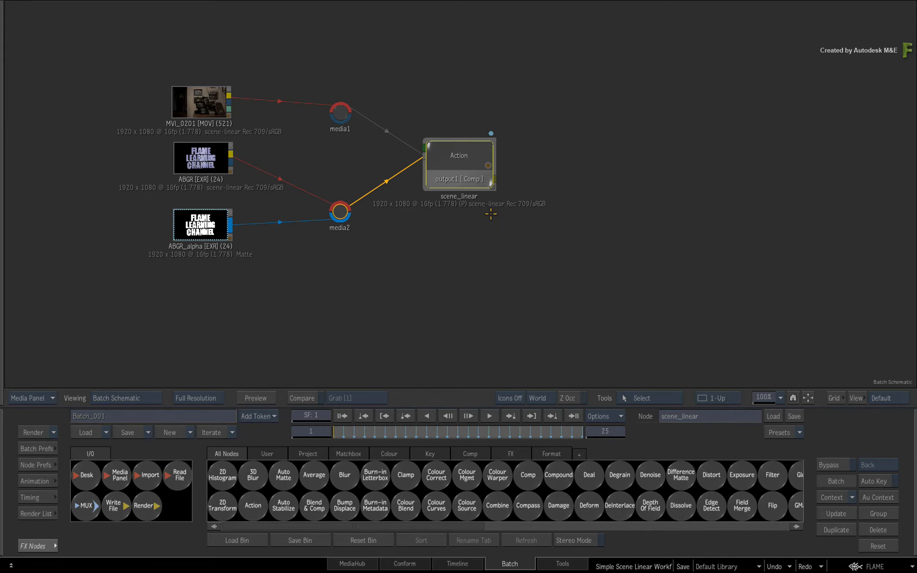
# Open the scene_linear Action's rendering preferences and examine the colour spaces offered for its user-defined colour management
pyautogui.click(466, 154)
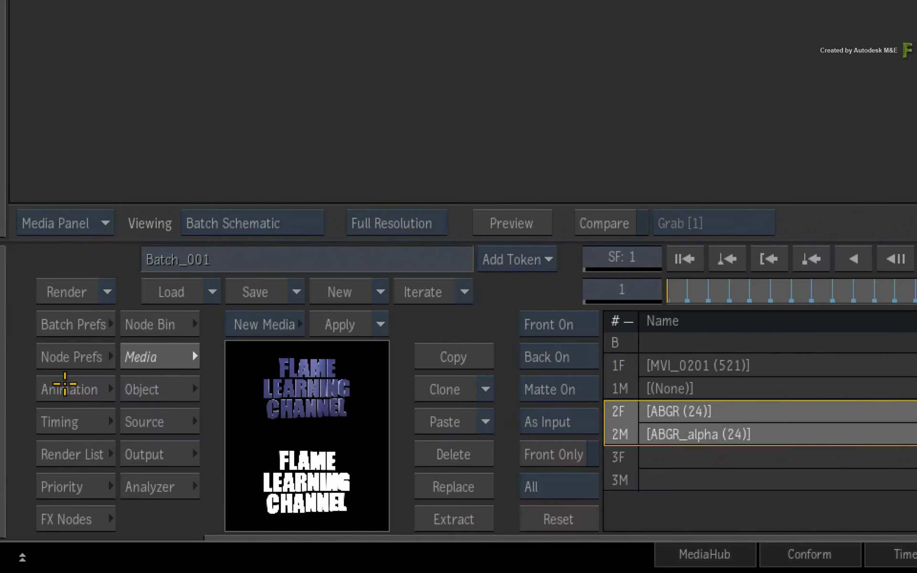
pyautogui.click(31, 465)
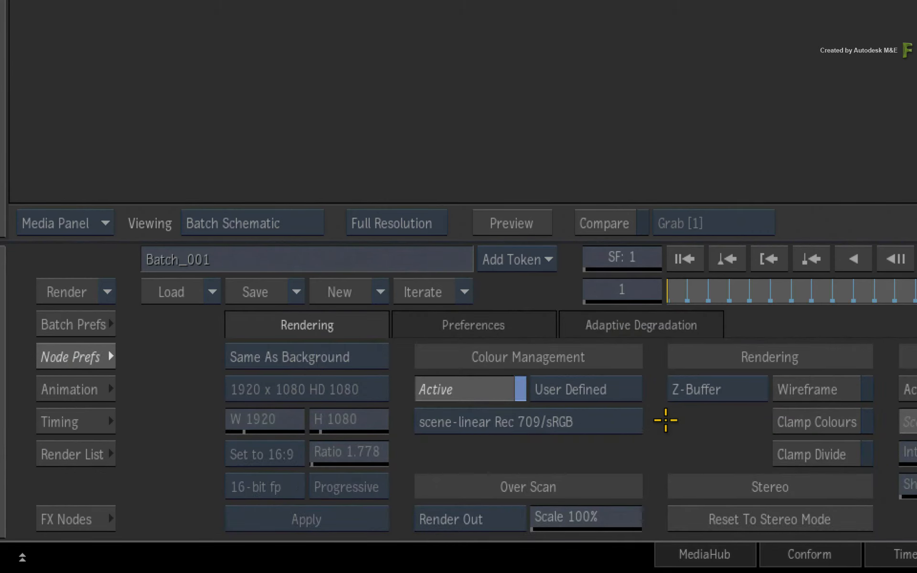
pyautogui.click(629, 421)
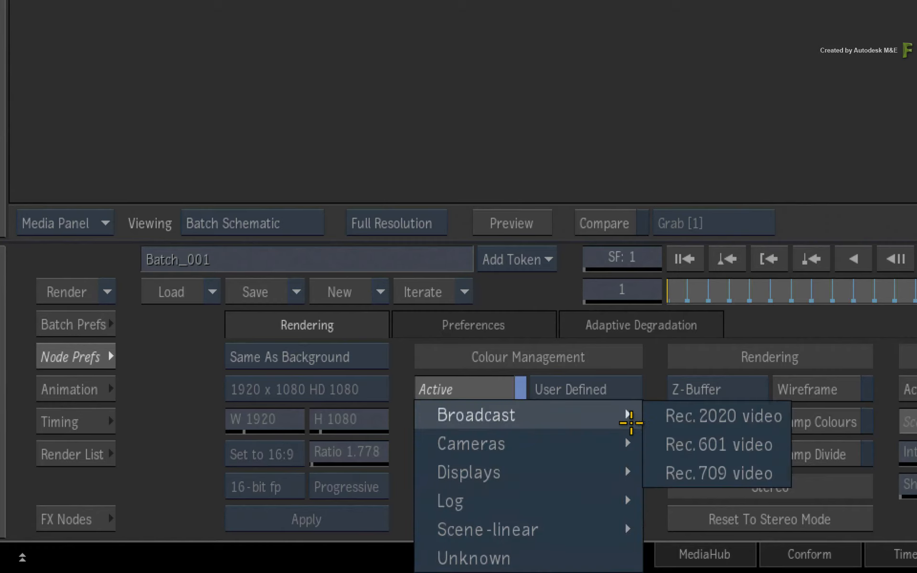
pyautogui.moveTo(595, 499)
pyautogui.click(609, 360)
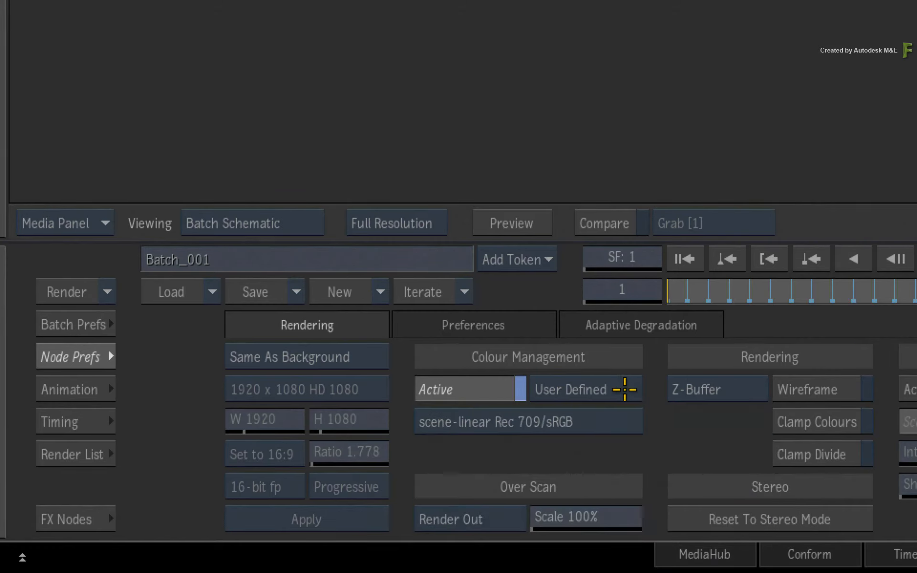
# Switch the Action's colour management to Same As Back and return it to User Defined
pyautogui.click(624, 389)
pyautogui.click(619, 417)
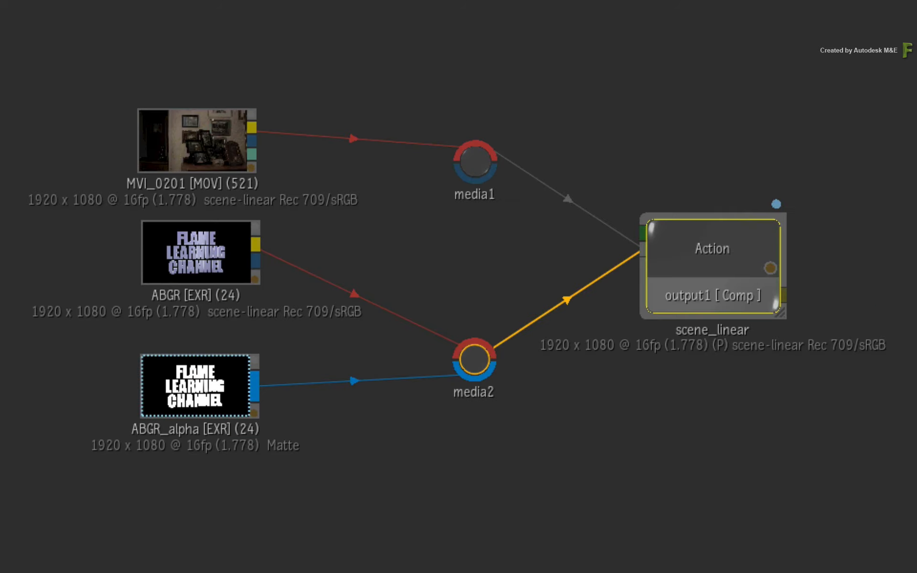
pyautogui.moveTo(252, 127); pyautogui.dragTo(348, 199)
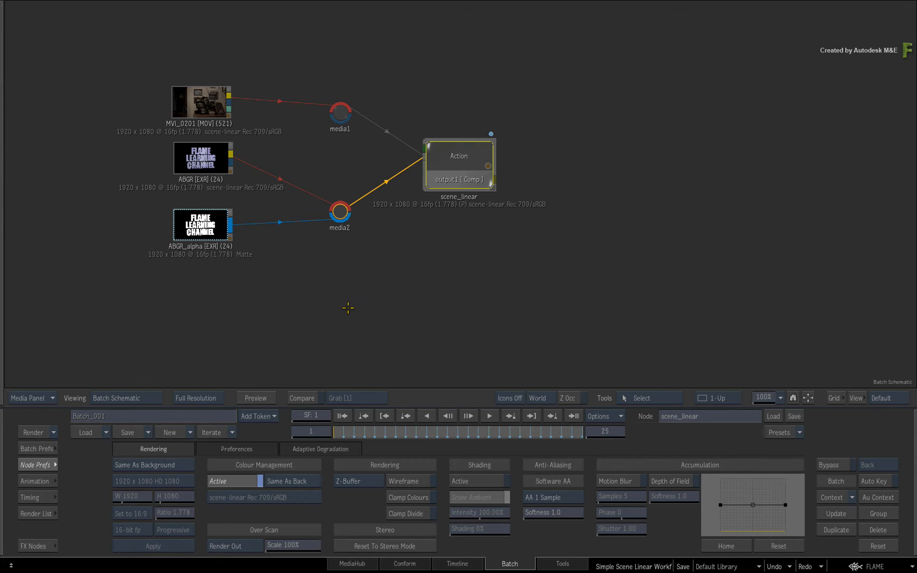
pyautogui.click(308, 482)
pyautogui.click(307, 469)
# View the scene_linear Action's comp output in the viewer and leave its node preferences
pyautogui.moveTo(462, 152); pyautogui.dragTo(462, 153)
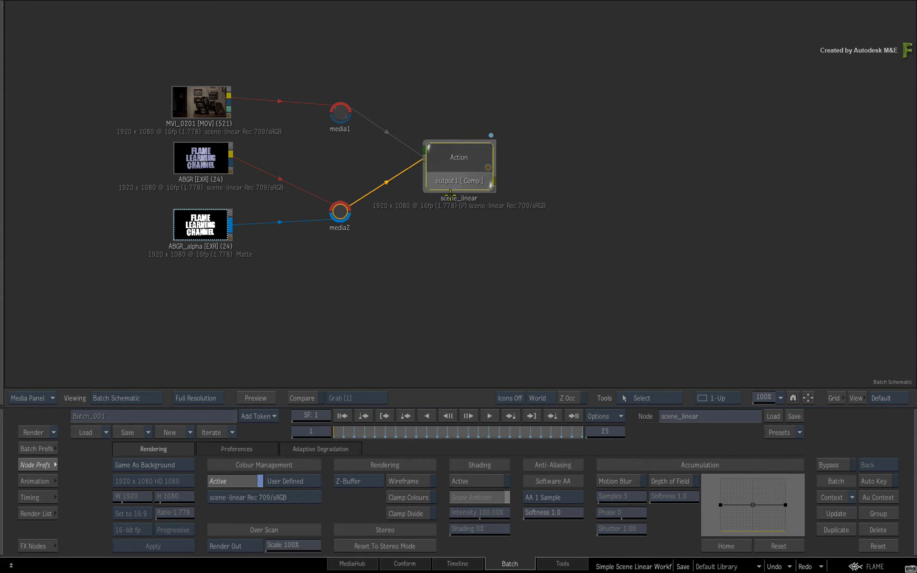
pyautogui.press('F4')
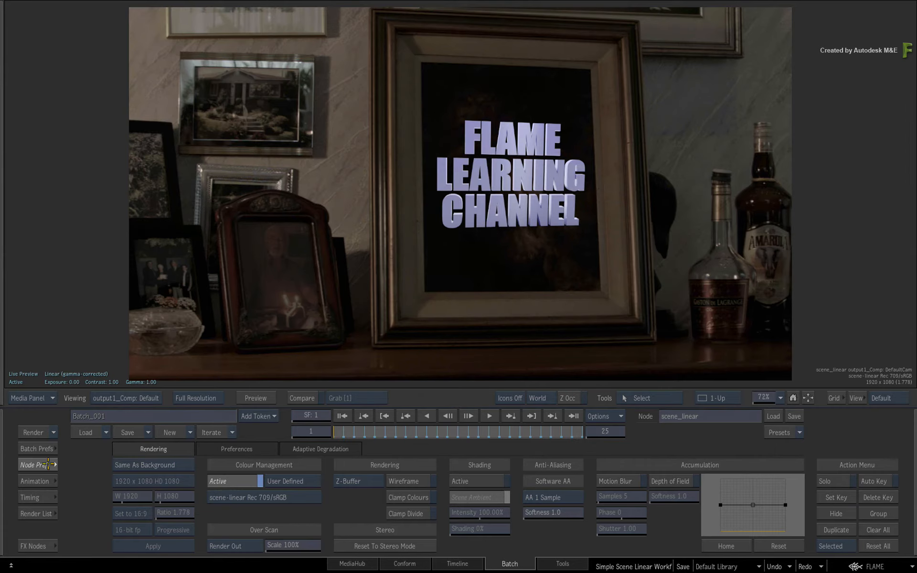
pyautogui.click(63, 477)
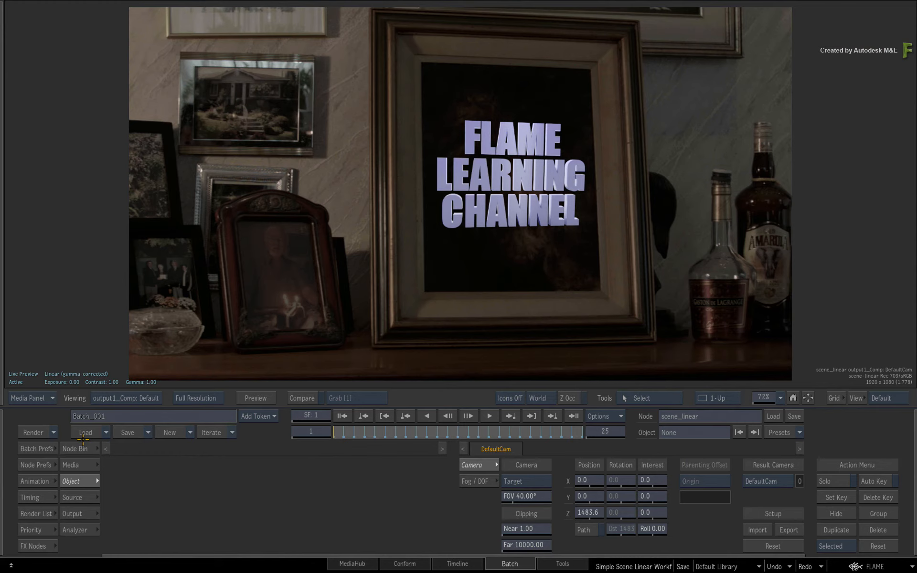
pyautogui.click(257, 507)
# Scrub through the scene_linear composite and return to frame 1
pyautogui.moveTo(357, 432); pyautogui.dragTo(459, 418)
pyautogui.moveTo(534, 409); pyautogui.dragTo(299, 421)
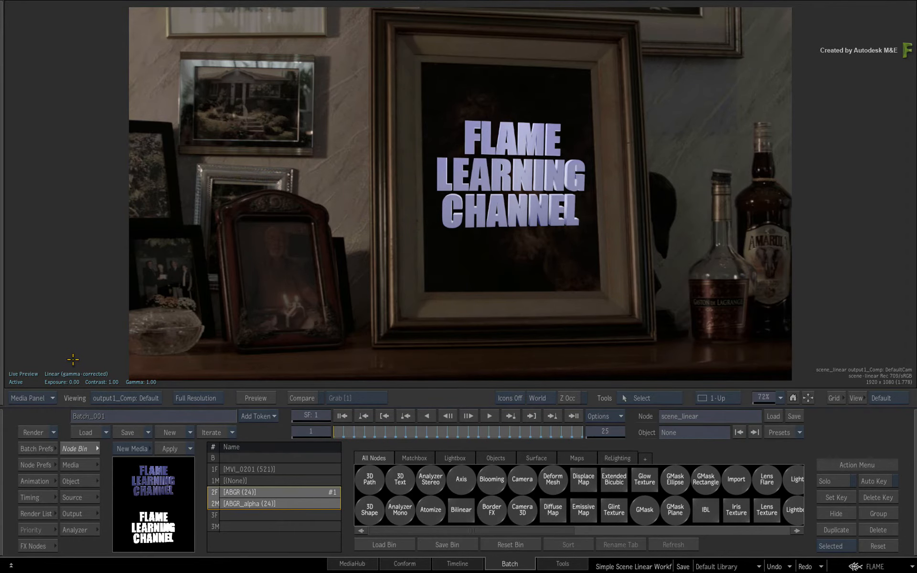
pyautogui.moveTo(350, 430); pyautogui.dragTo(384, 425)
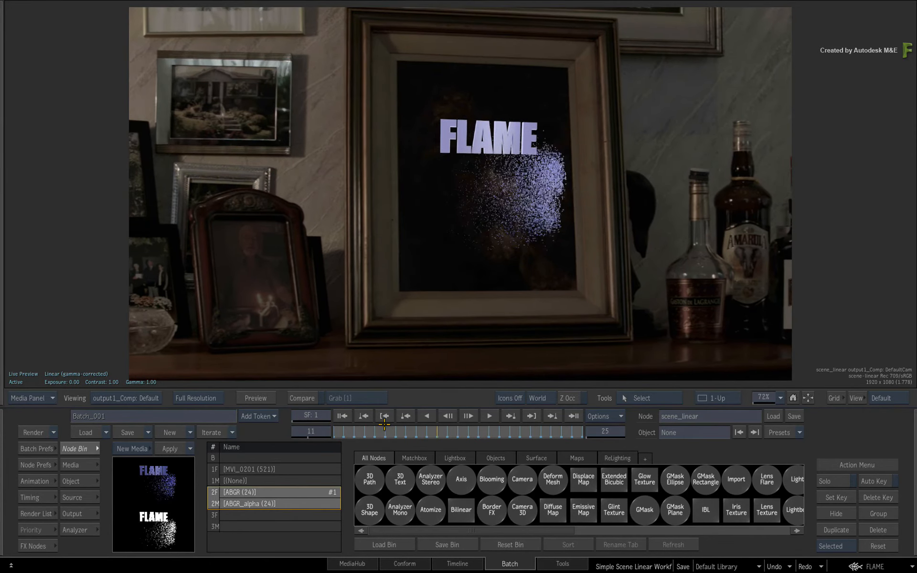
pyautogui.click(384, 423)
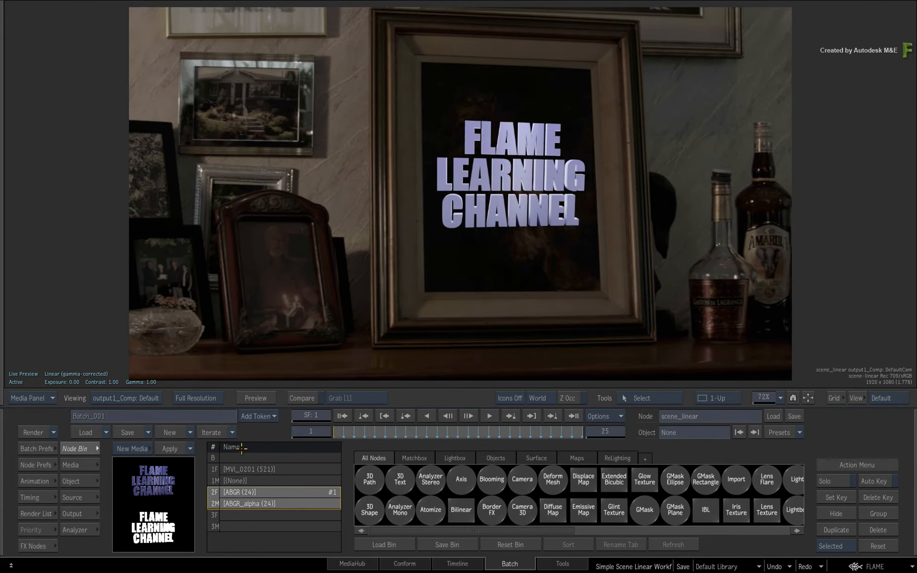
# Browse the Action's available object nodes, including IBL, Import, Lens Flare and the shader and Substance nodes
pyautogui.hscroll(5, 78, 393)
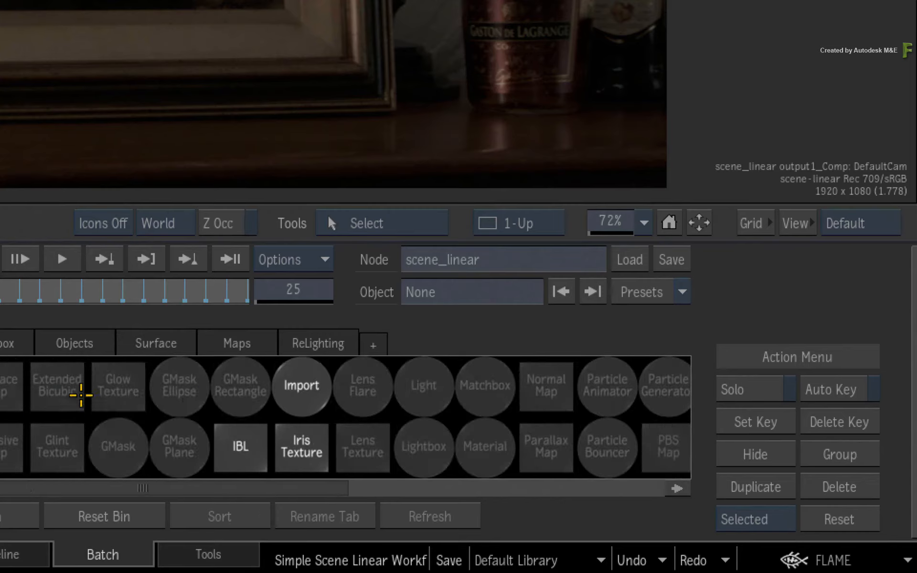
pyautogui.click(299, 389)
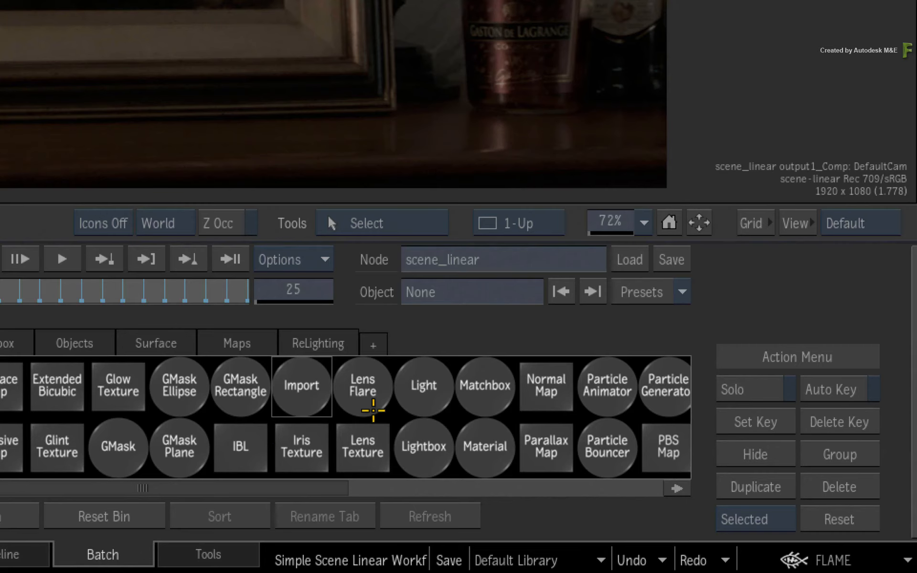
pyautogui.click(643, 492)
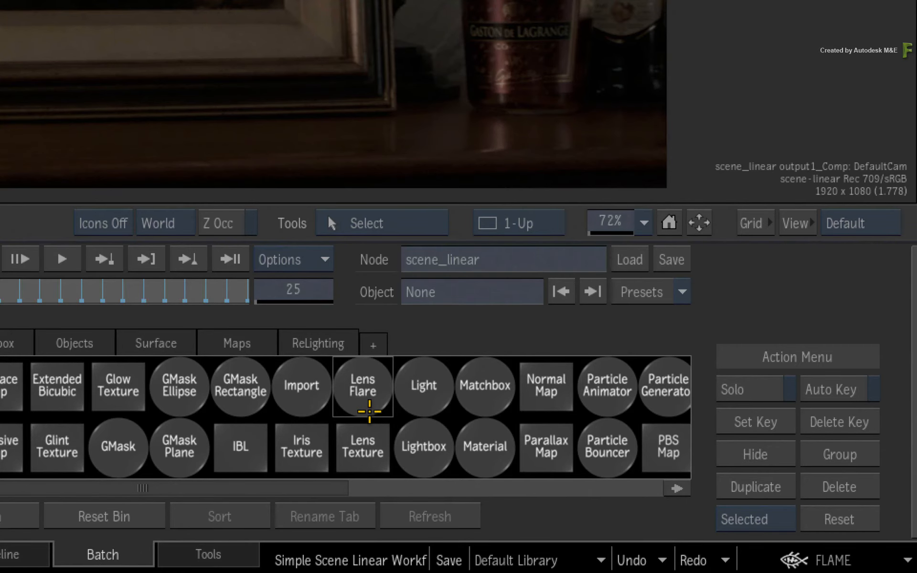
pyautogui.hscroll(5, 371, 413)
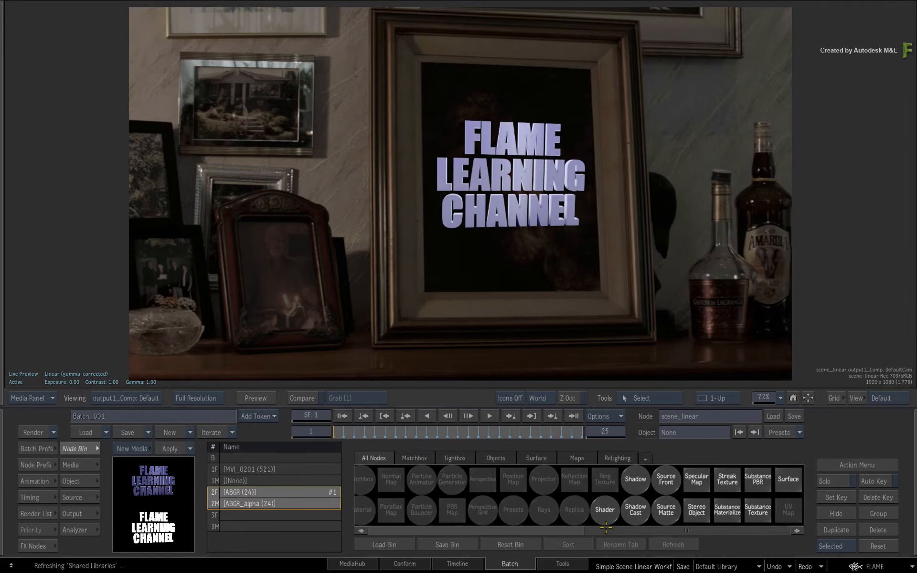
# Look through the full list of Action nodes again and scrub the composite, finishing on frame 1
pyautogui.moveTo(606, 527); pyautogui.dragTo(382, 530)
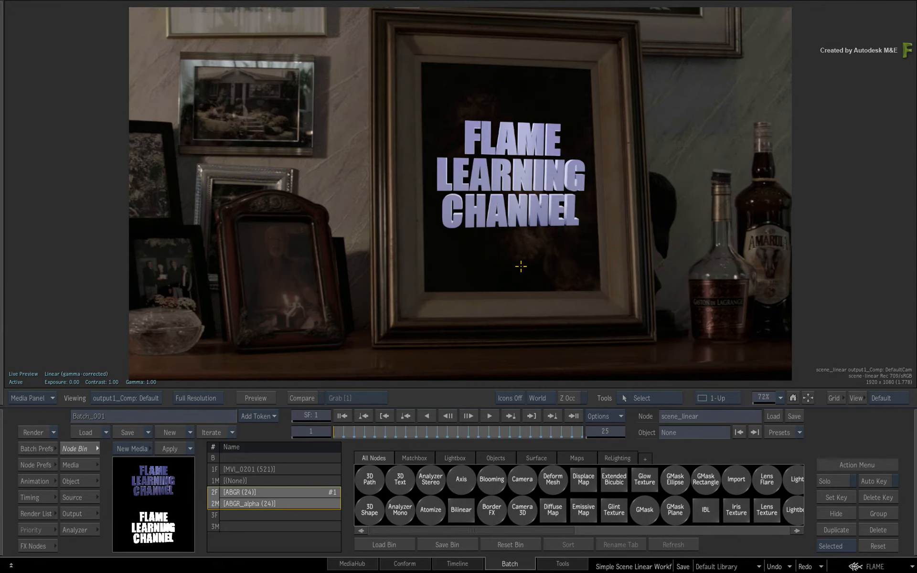
pyautogui.moveTo(344, 435); pyautogui.dragTo(308, 425)
pyautogui.scroll(-5, 424, 489)
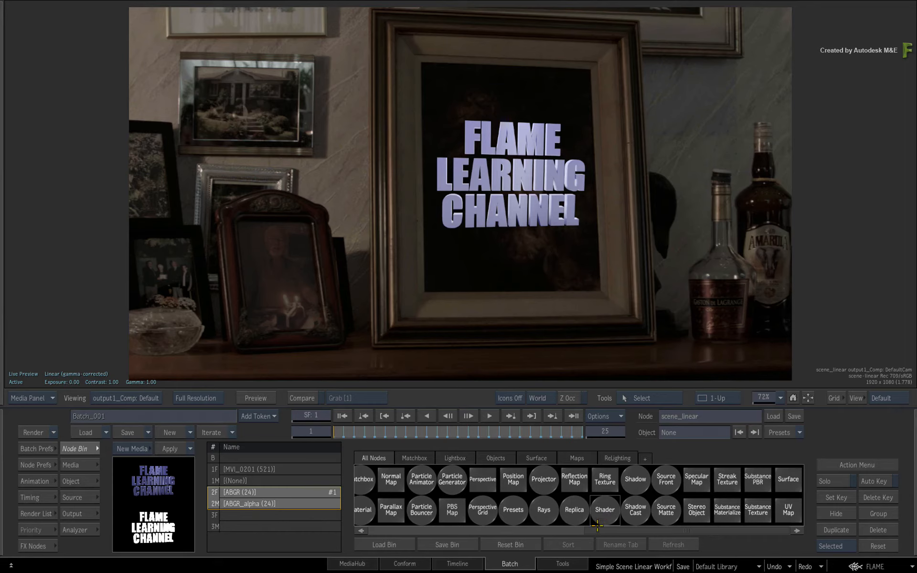
pyautogui.moveTo(599, 529); pyautogui.dragTo(365, 530)
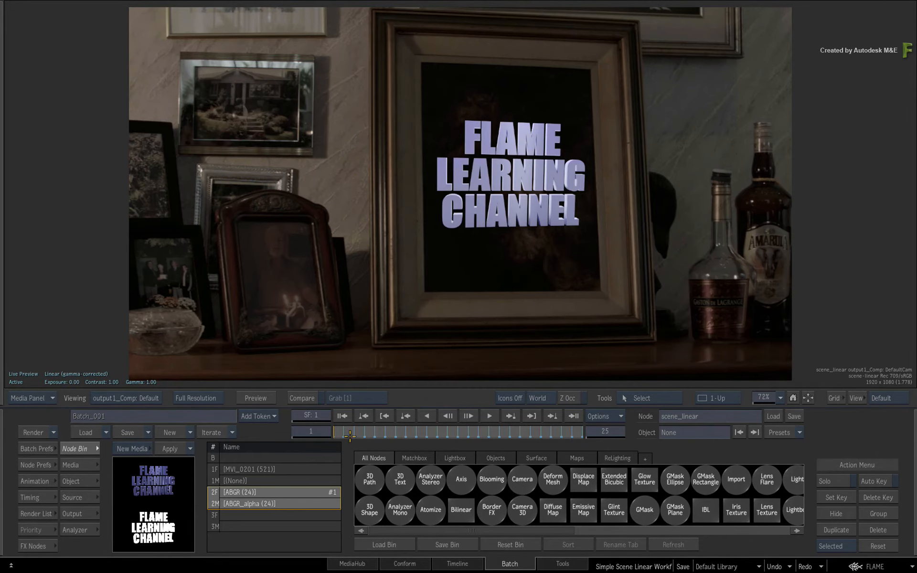
pyautogui.press('space')
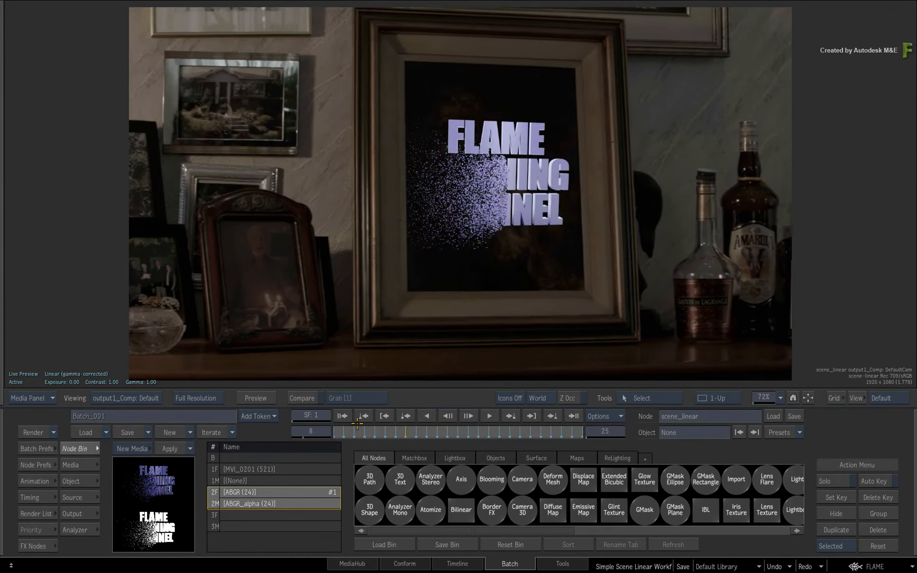
pyautogui.moveTo(357, 423); pyautogui.dragTo(244, 430)
# Add a Render node and a Write File node to the Batch schematic, both fed by the Action's output1 Comp
pyautogui.moveTo(1, 465)
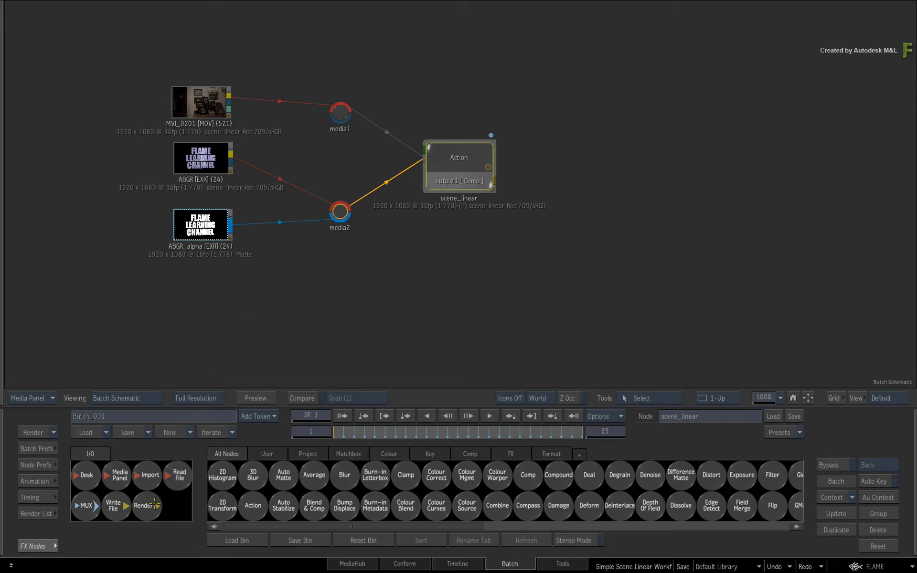
pyautogui.moveTo(154, 505); pyautogui.dragTo(617, 203)
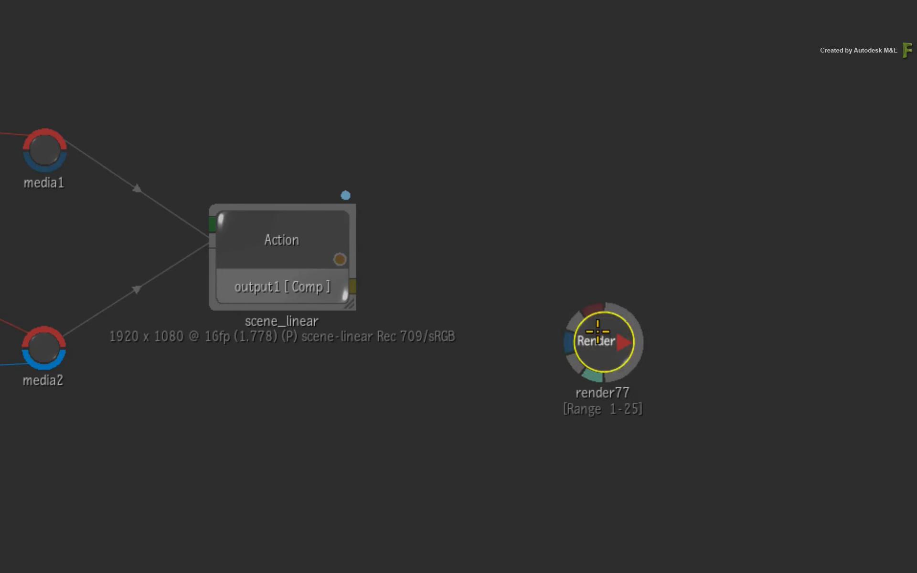
pyautogui.moveTo(598, 331); pyautogui.dragTo(735, 168)
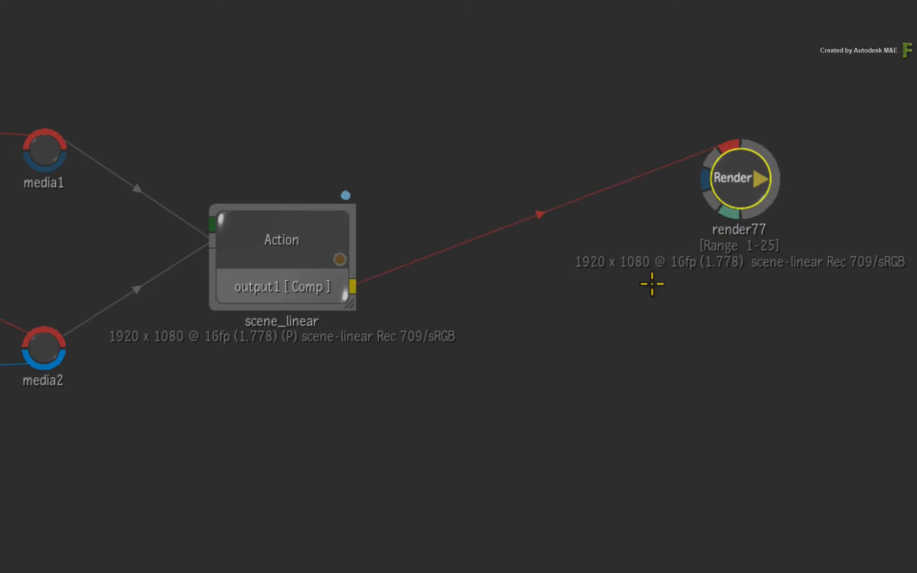
pyautogui.moveTo(430, 572); pyautogui.dragTo(739, 394)
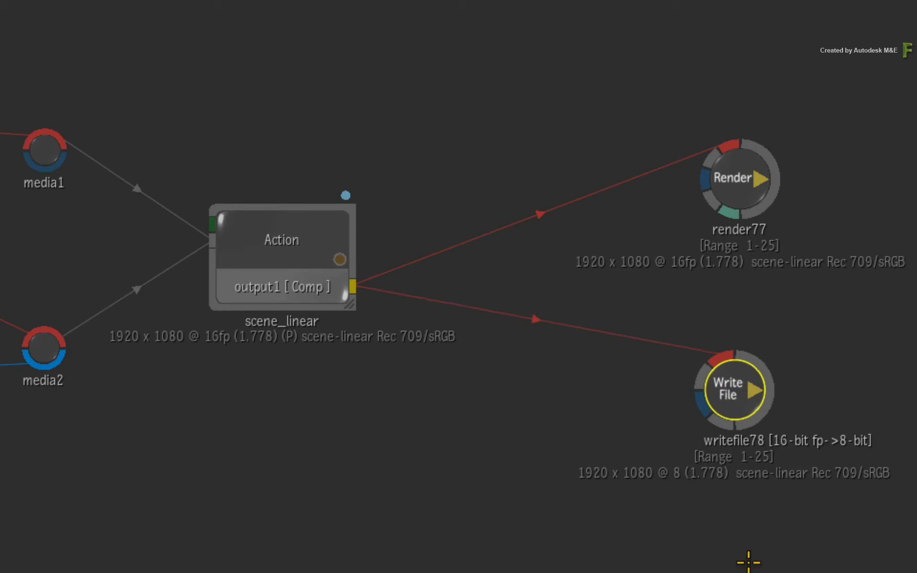
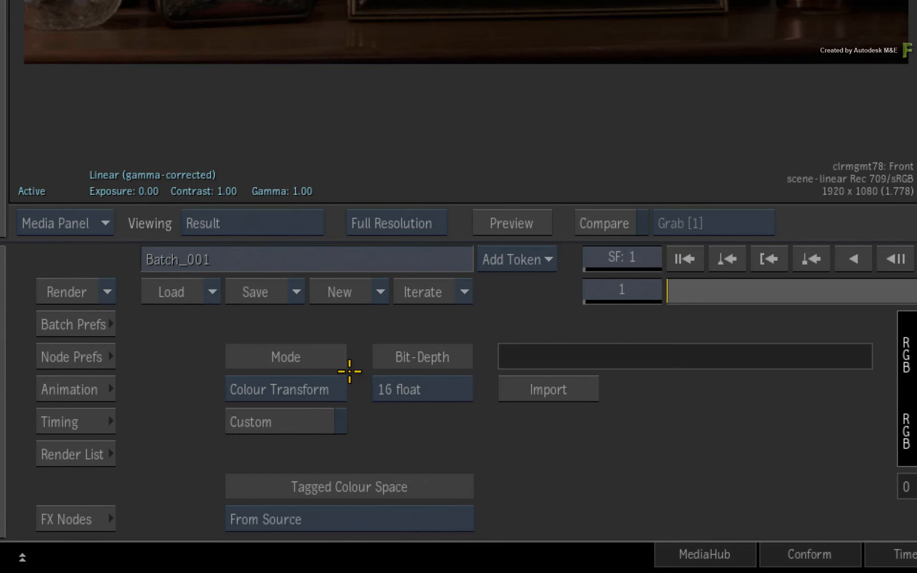
# Set the Colour Mgmt node's mode to View Transform and compare its front and result in a two-up viewer
pyautogui.click(171, 480)
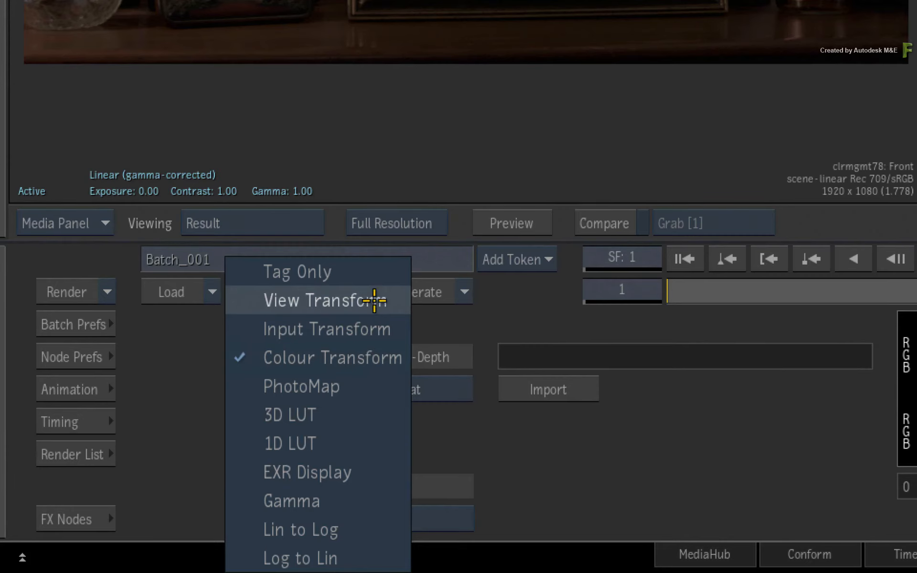
pyautogui.click(374, 300)
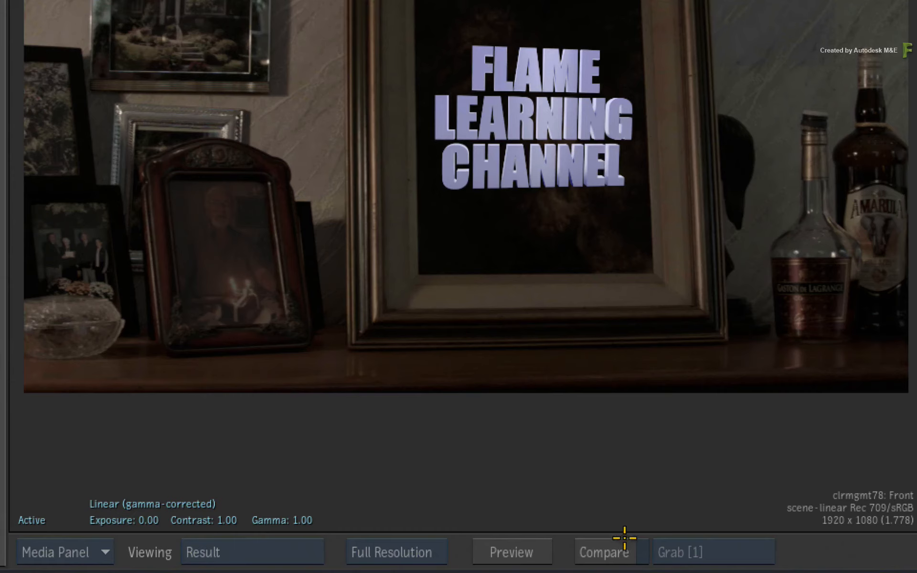
pyautogui.click(629, 433)
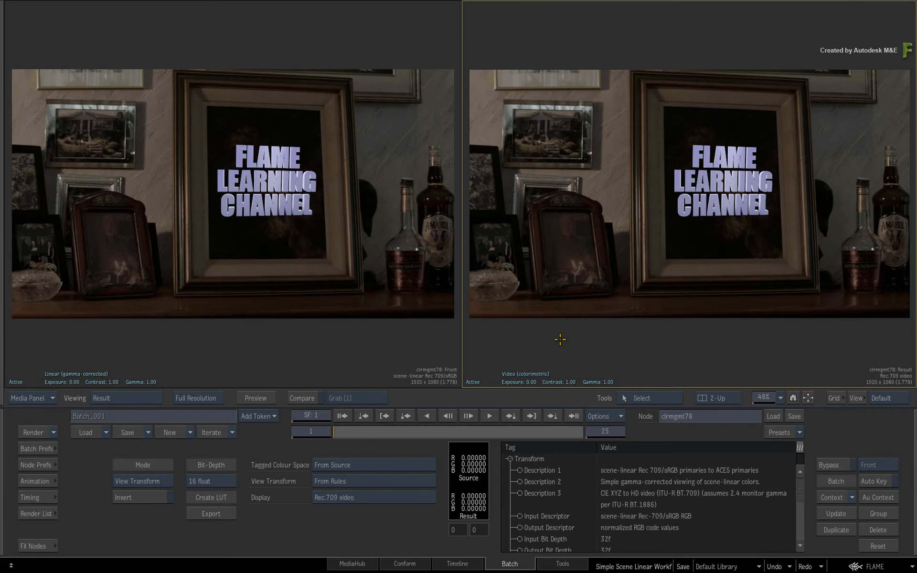
pyautogui.click(397, 335)
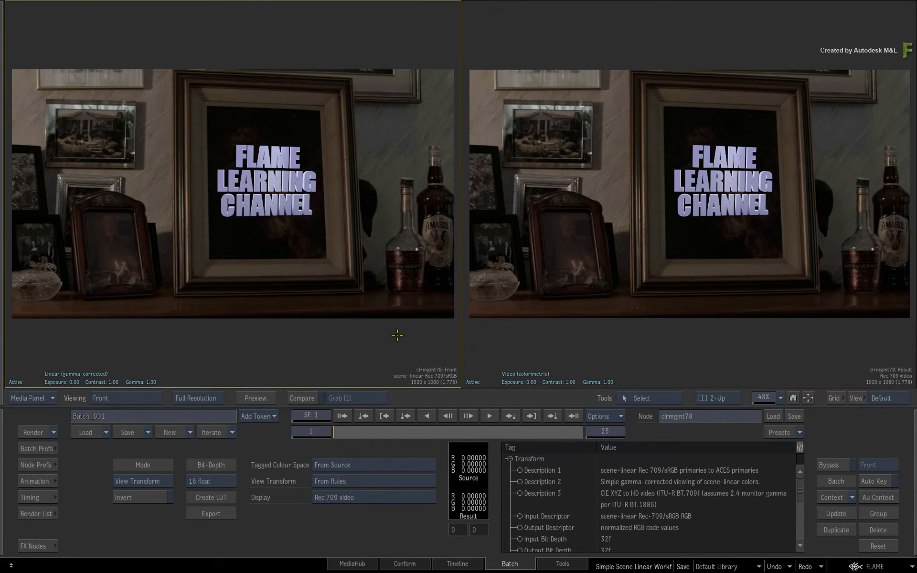
pyautogui.click(642, 343)
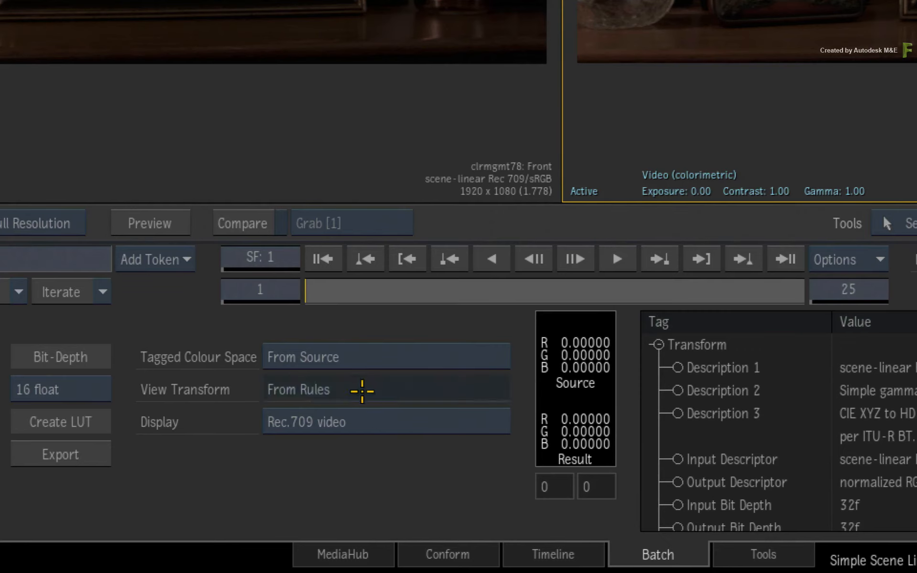
# Set the Colour Mgmt node's view transform to Linear (gamma-corrected) from the viewing rules
pyautogui.click(359, 389)
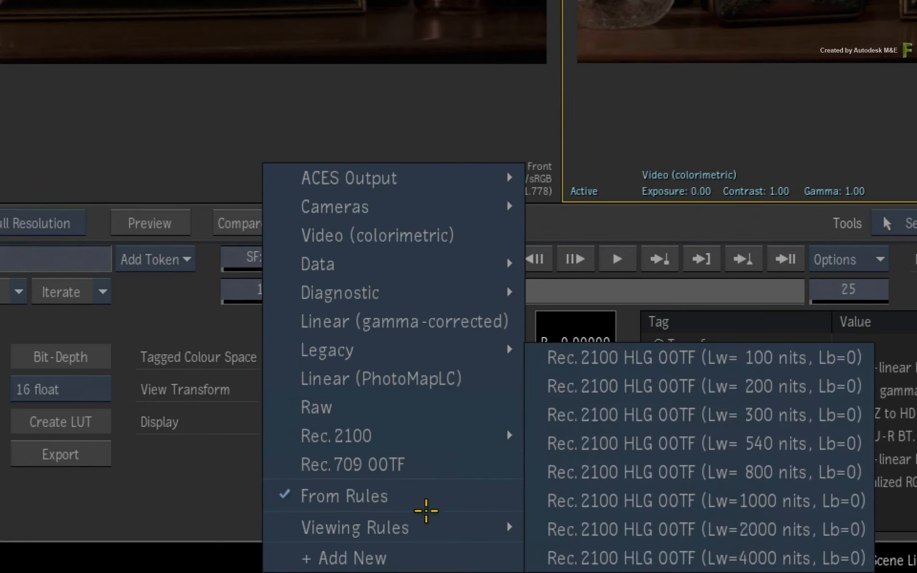
pyautogui.moveTo(430, 528)
pyautogui.click(575, 528)
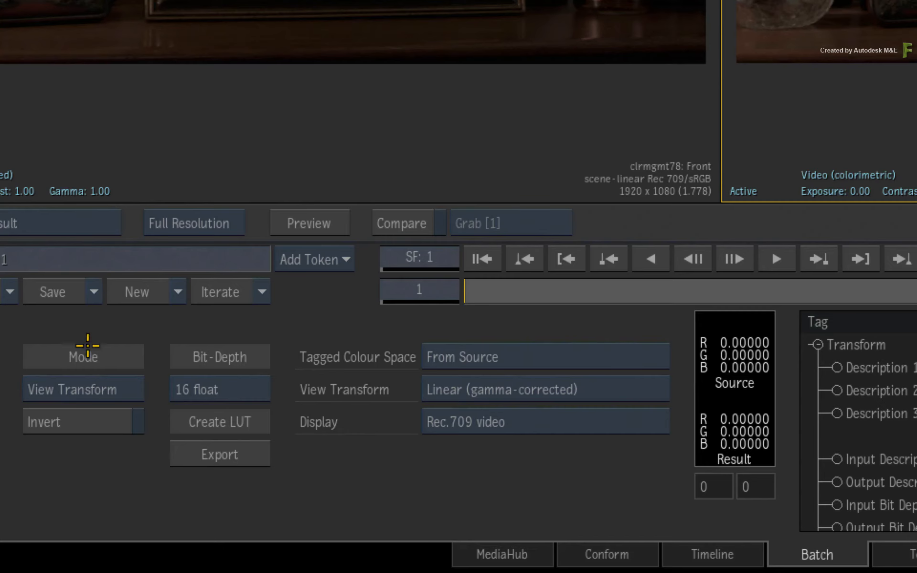
# Switch the Colour Mgmt node to an inverted Input Transform with ACES2065-1 as the input colour space
pyautogui.click(146, 463)
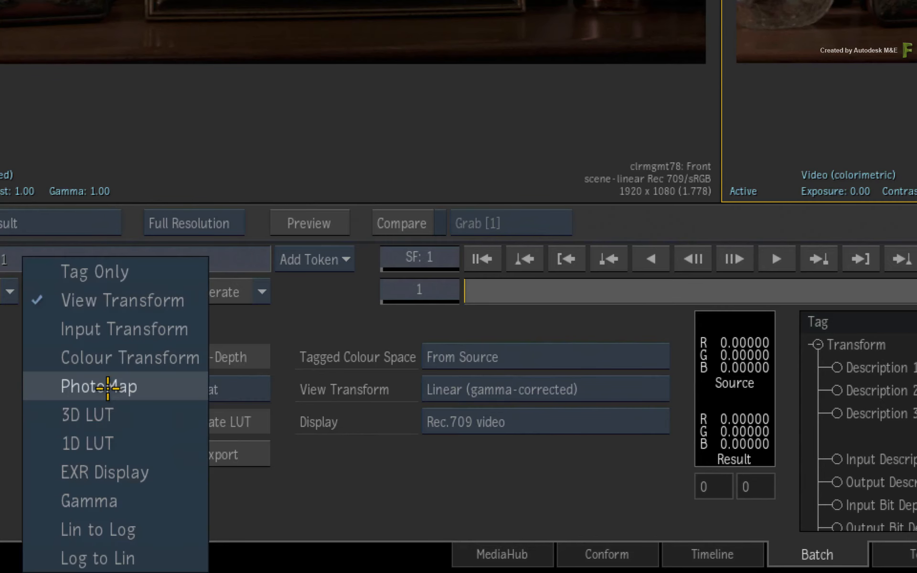
pyautogui.click(158, 326)
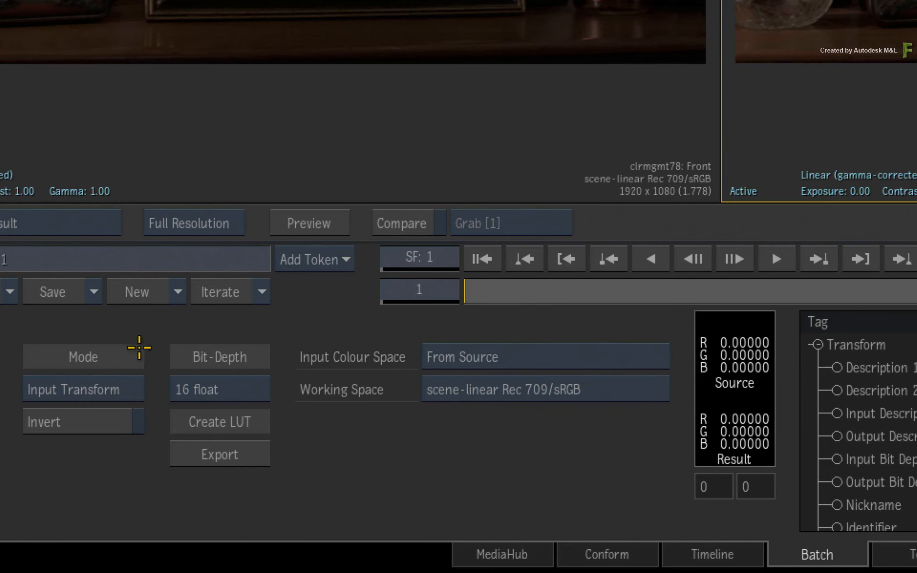
pyautogui.click(91, 422)
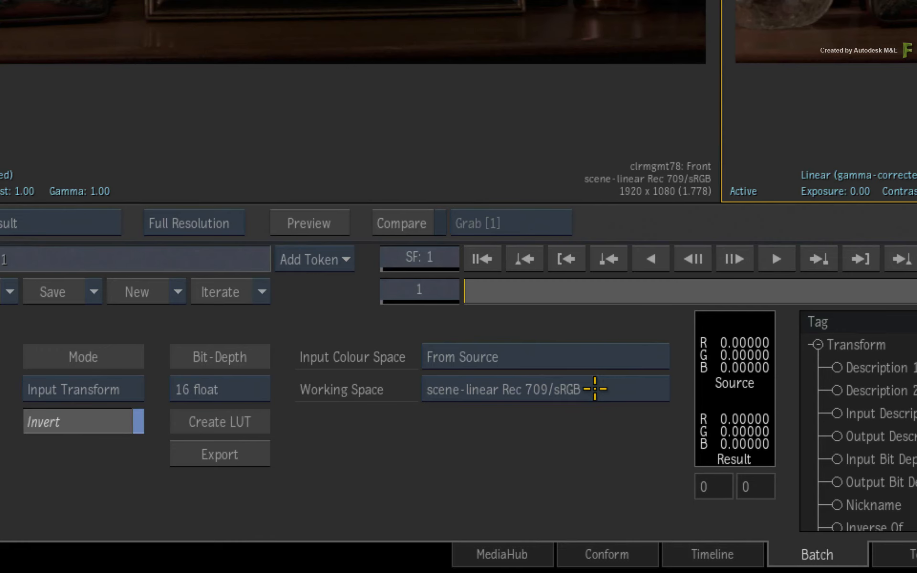
pyautogui.click(581, 360)
pyautogui.moveTo(617, 444)
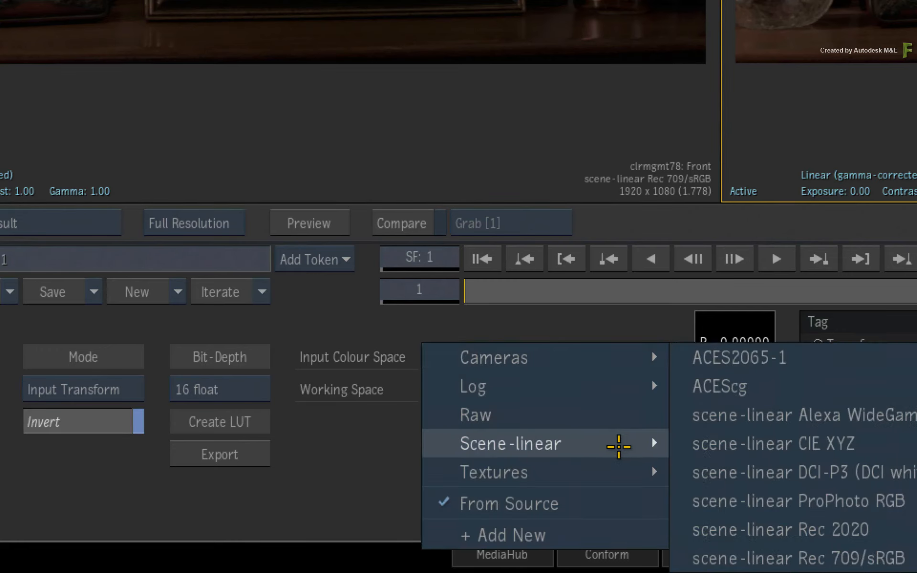
pyautogui.click(747, 365)
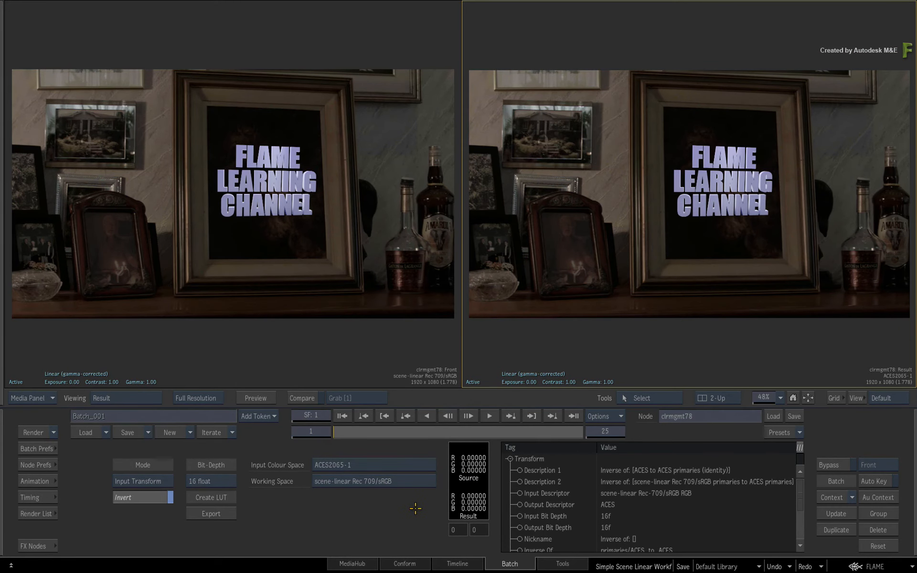
# Toggle the viewing transform on the result view to compare the ACES2065-1 image with and without it
pyautogui.click(472, 382)
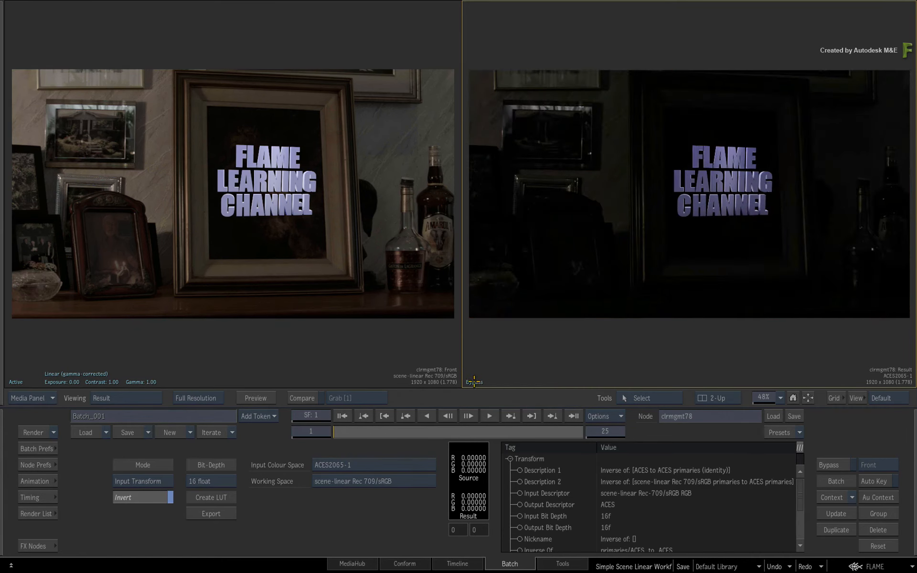
pyautogui.click(474, 382)
pyautogui.click(474, 382)
pyautogui.click(474, 382)
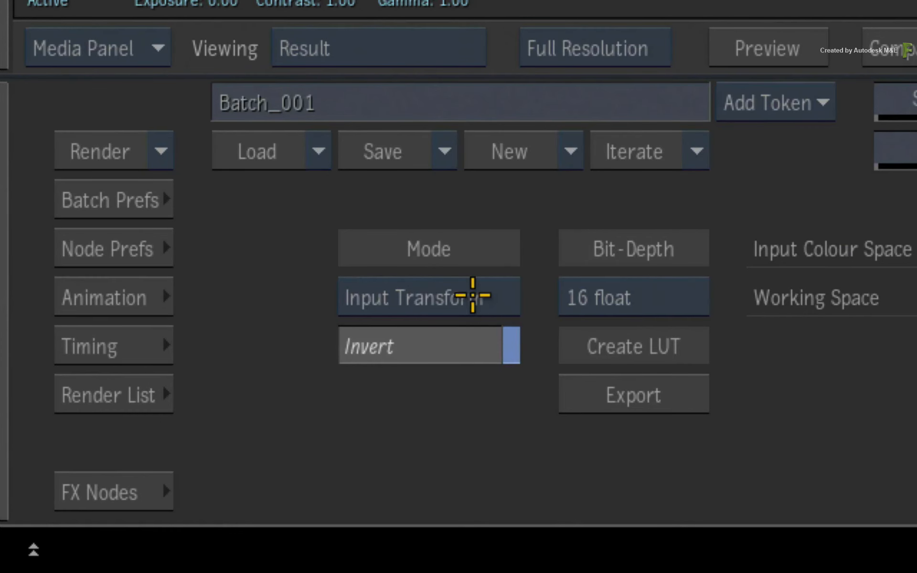
# Set the Colour Mgmt node's mode back to View Transform and return to the Batch schematic
pyautogui.click(488, 295)
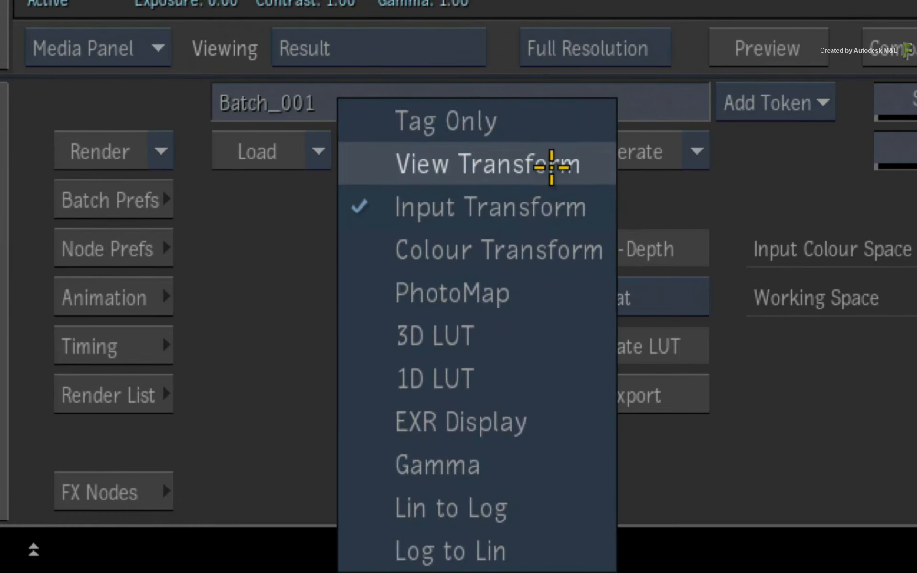
pyautogui.click(549, 177)
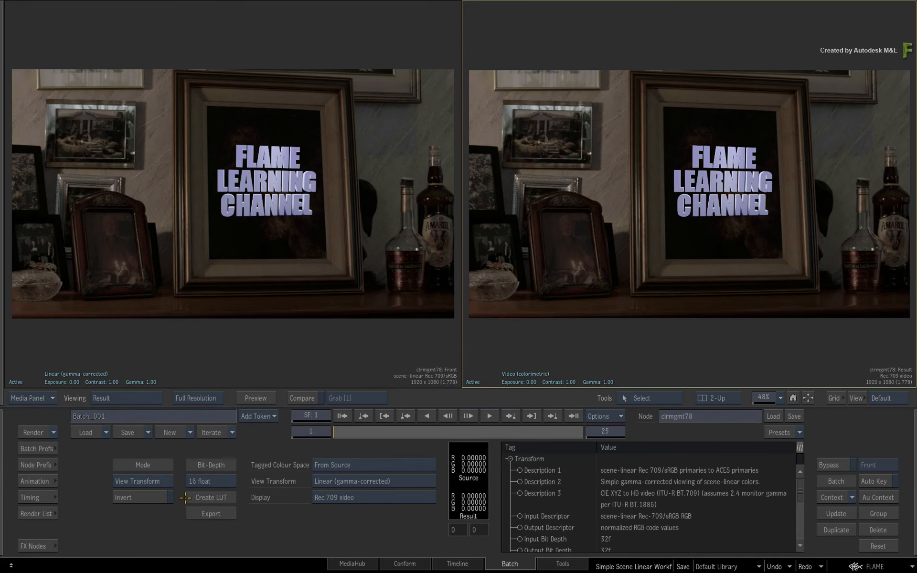
pyautogui.moveTo(1, 475)
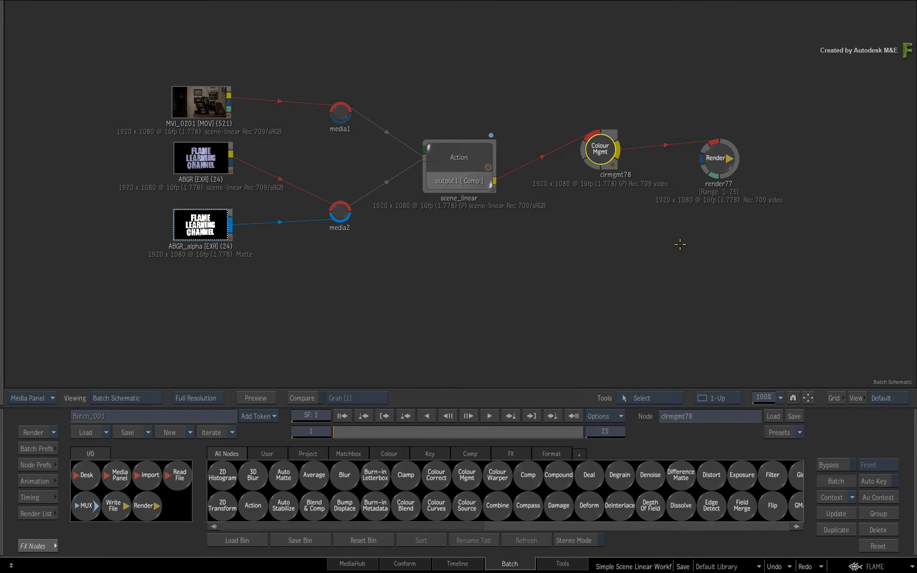
# Try enabling the Render node's own colour management, review its transform modes, and turn it off again
pyautogui.doubleClick(603, 151)
pyautogui.moveTo(722, 160); pyautogui.dragTo(725, 151)
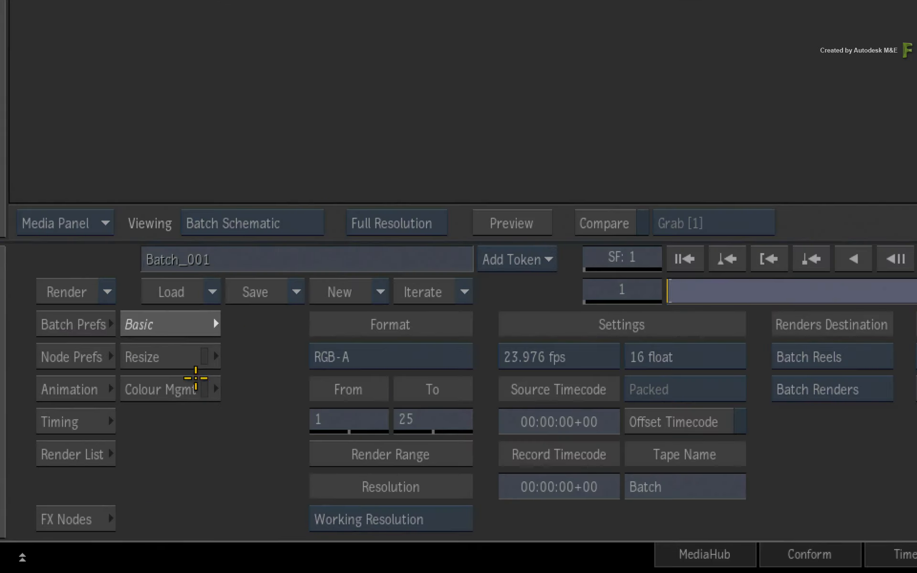
pyautogui.click(88, 481)
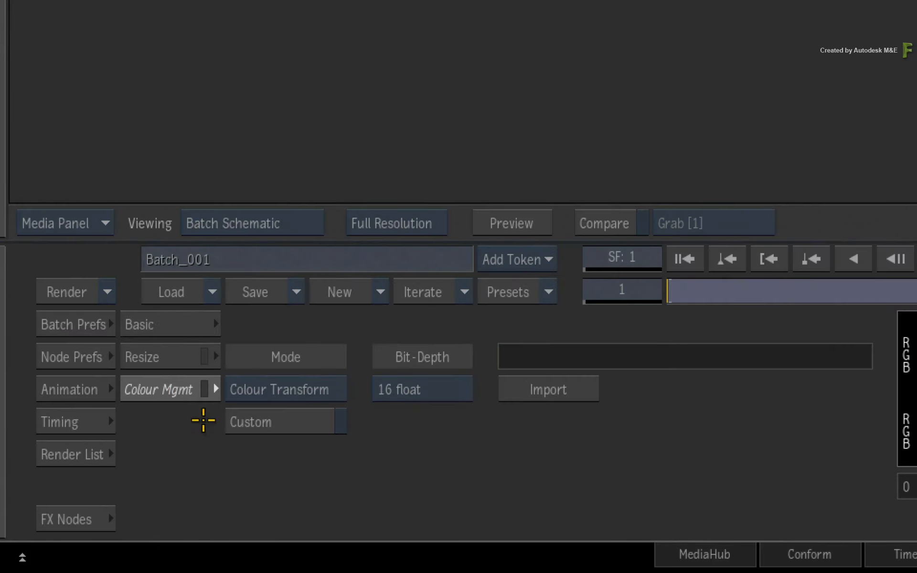
pyautogui.click(205, 389)
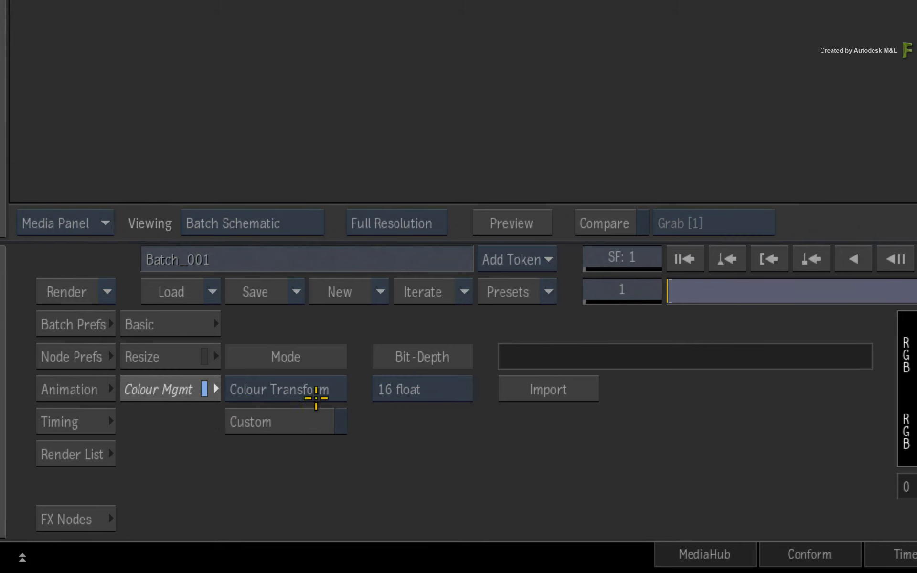
pyautogui.click(317, 397)
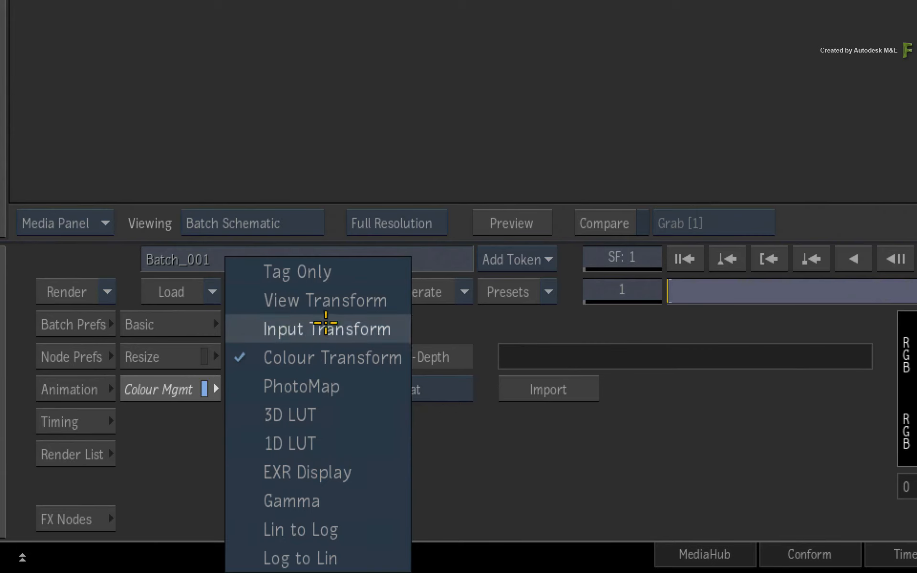
pyautogui.click(491, 457)
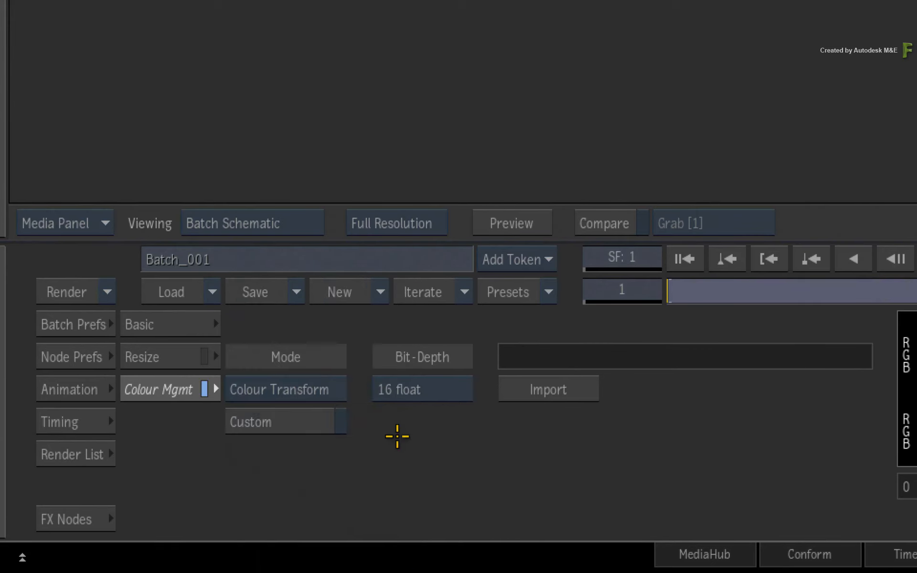
pyautogui.click(203, 392)
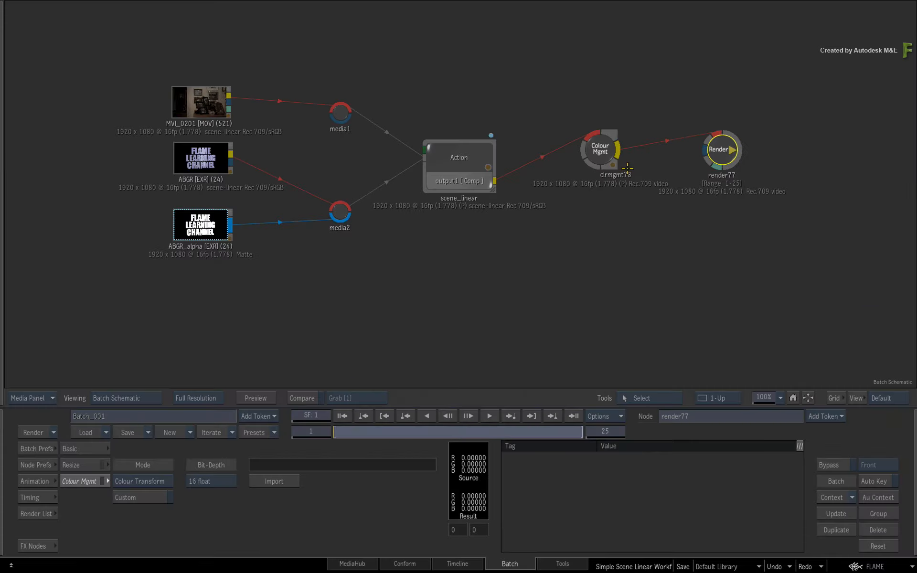
# Review the Colour Mgmt node's View Transform settings and display the Render node's result in the viewer
pyautogui.click(601, 152)
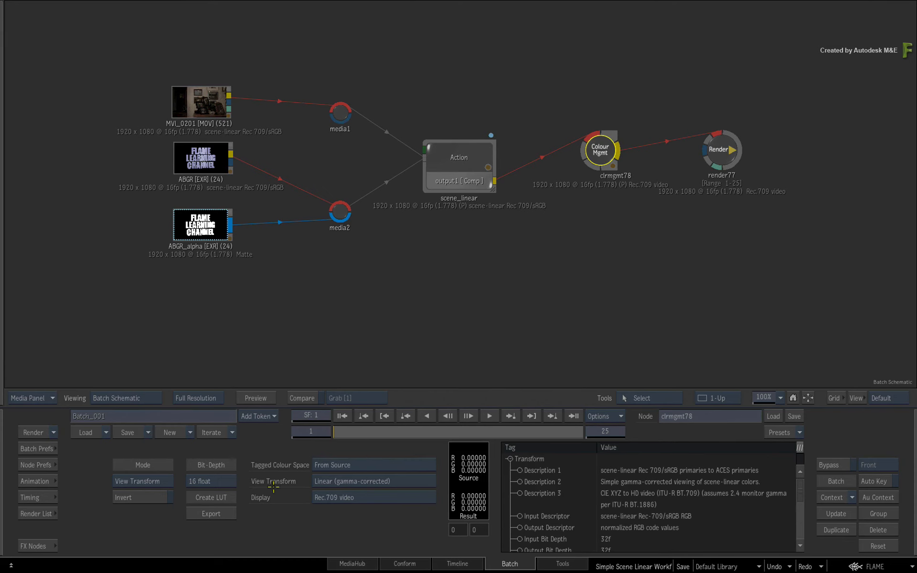
pyautogui.moveTo(1, 474)
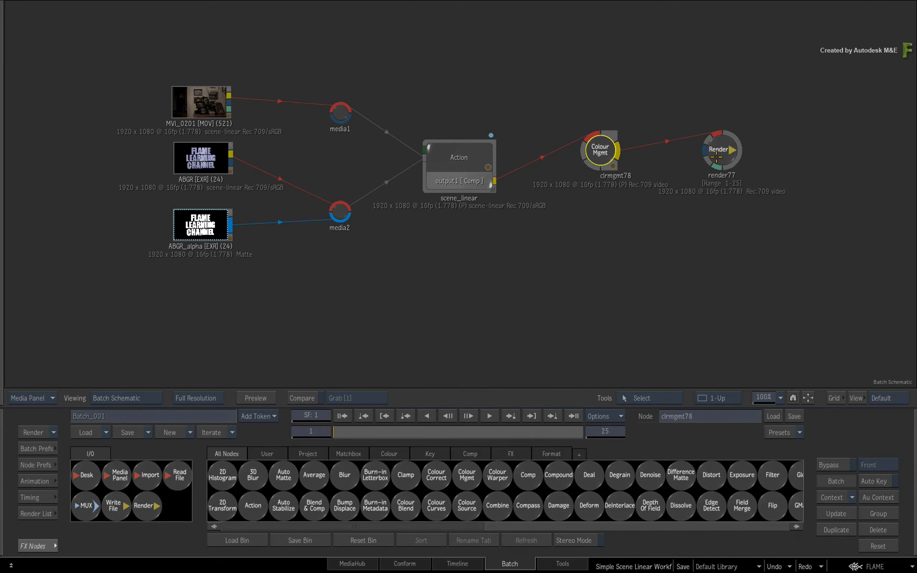
pyautogui.click(718, 142)
pyautogui.press('F4')
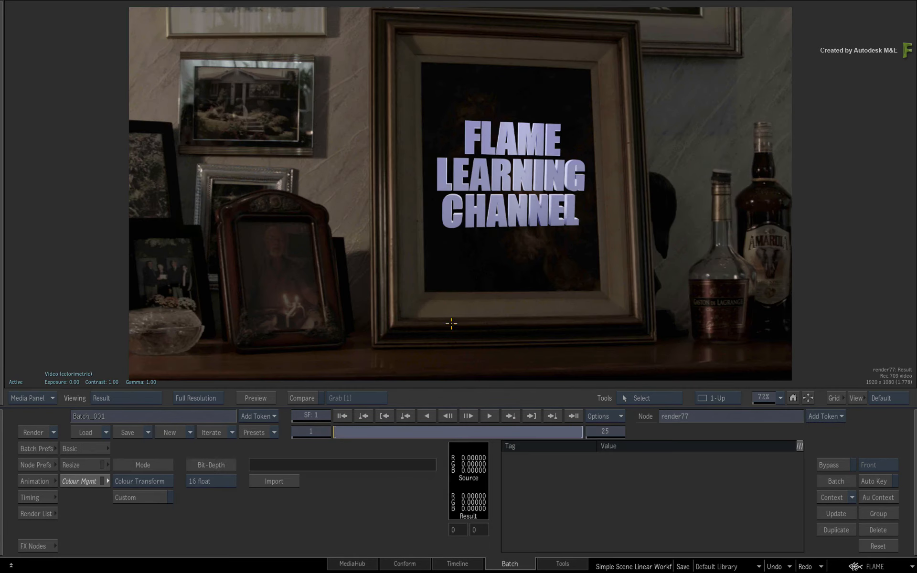
# Display the Colour Mgmt node's result, scrub through the composite to review it, and return to the Batch schematic
pyautogui.press('space')
pyautogui.press('Escape')
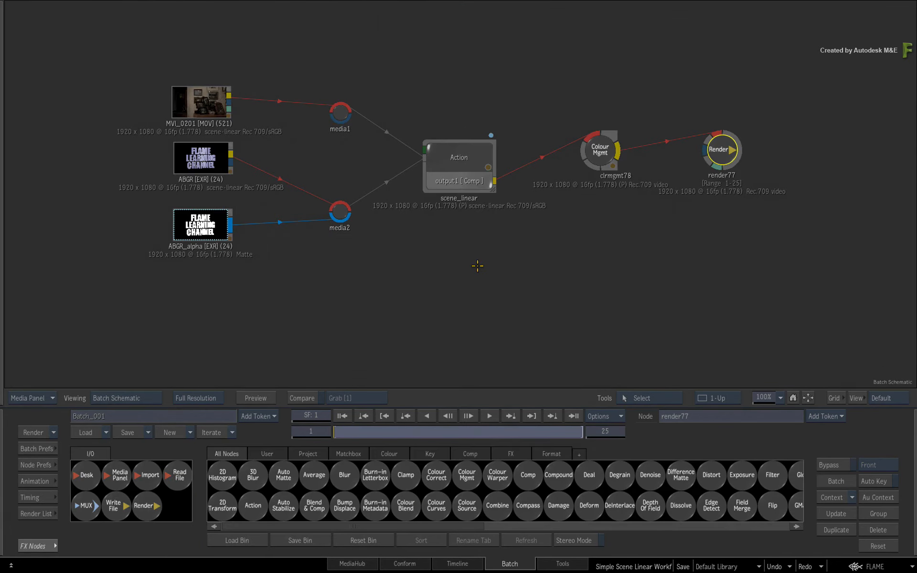
pyautogui.doubleClick(600, 173)
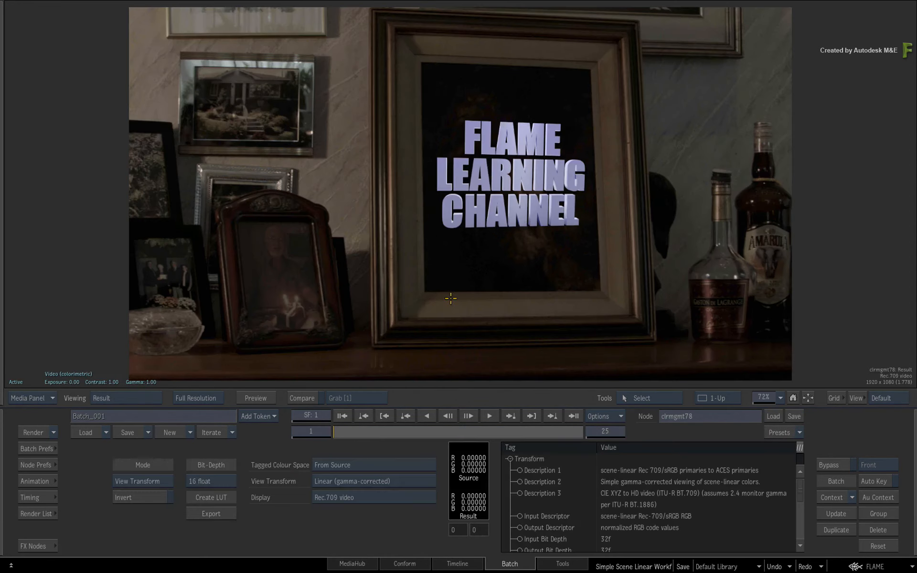
pyautogui.moveTo(337, 429); pyautogui.dragTo(485, 416)
pyautogui.press('Escape')
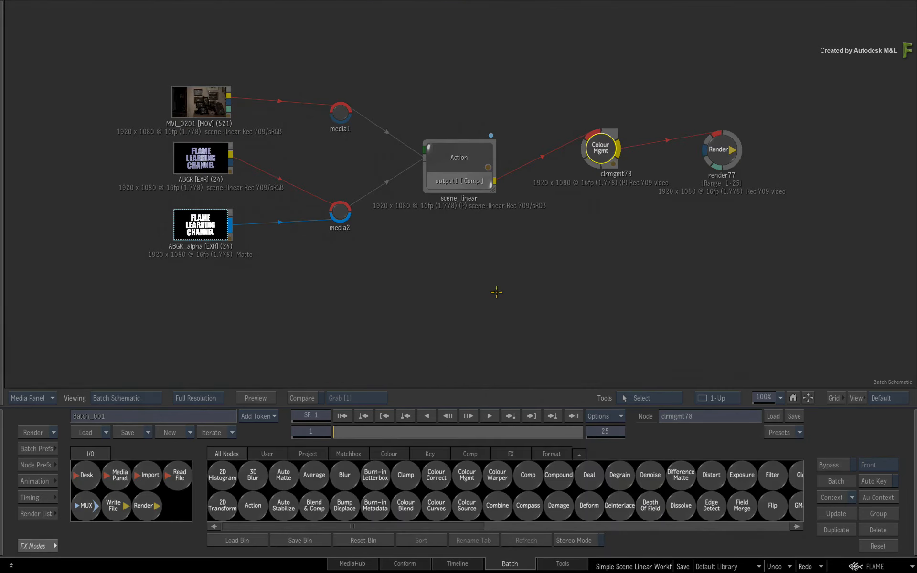
# Slightly reposition the ABGR and MVI_0201 clips, the media1 node, the scene_linear Action and the Colour Mgmt node in the schematic
pyautogui.click(461, 277)
pyautogui.moveTo(210, 158); pyautogui.dragTo(209, 169)
pyautogui.moveTo(208, 104); pyautogui.dragTo(214, 104)
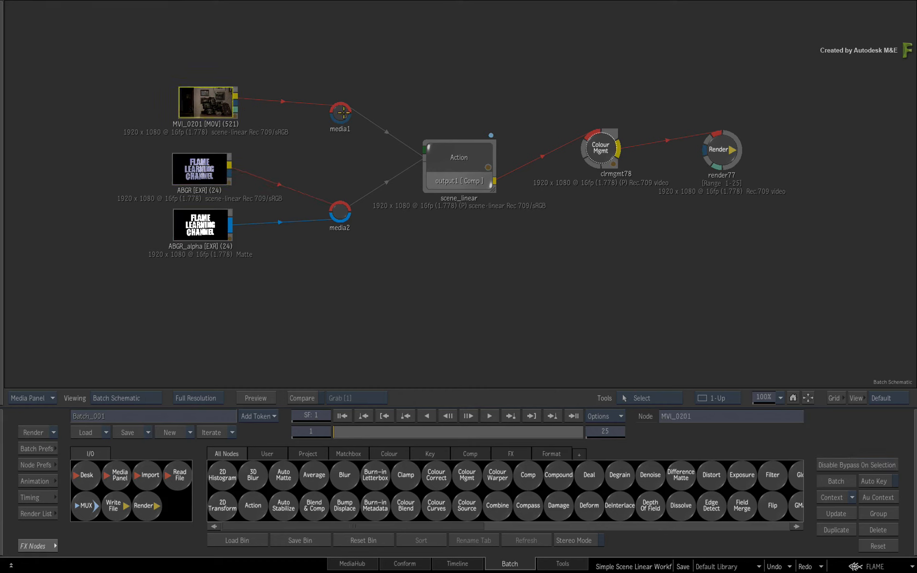
pyautogui.moveTo(342, 112); pyautogui.dragTo(335, 105)
pyautogui.moveTo(472, 180); pyautogui.dragTo(470, 178)
pyautogui.moveTo(599, 154); pyautogui.dragTo(600, 152)
# Check the Colour Mgmt node's Rec.709 video result once more by scrubbing back towards the first frame, ending in the schematic
pyautogui.press('F4')
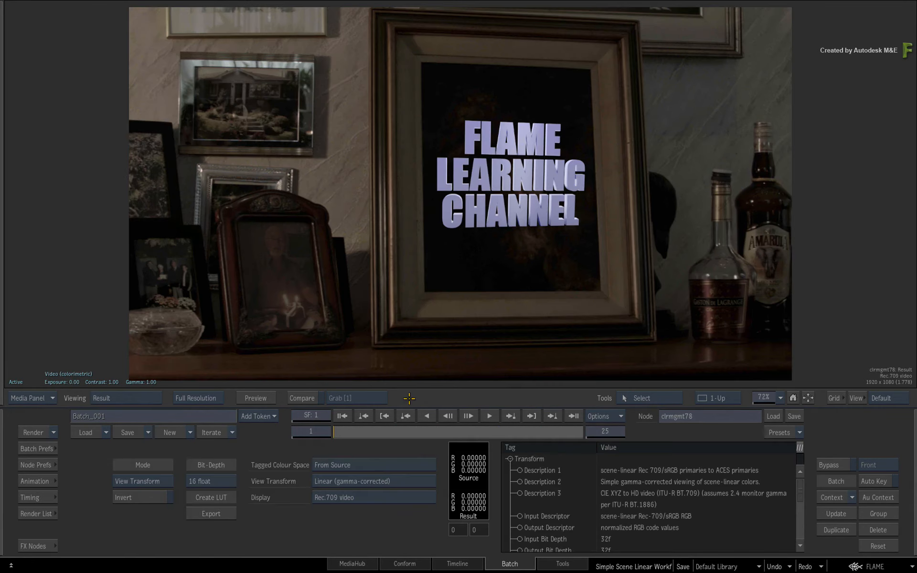
pyautogui.moveTo(343, 429); pyautogui.dragTo(296, 423)
pyautogui.moveTo(1, 454)
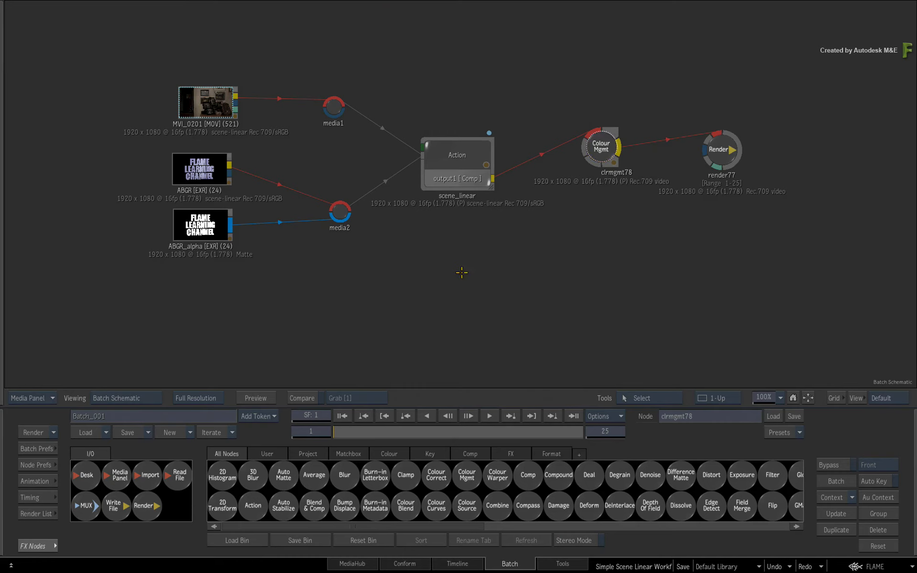